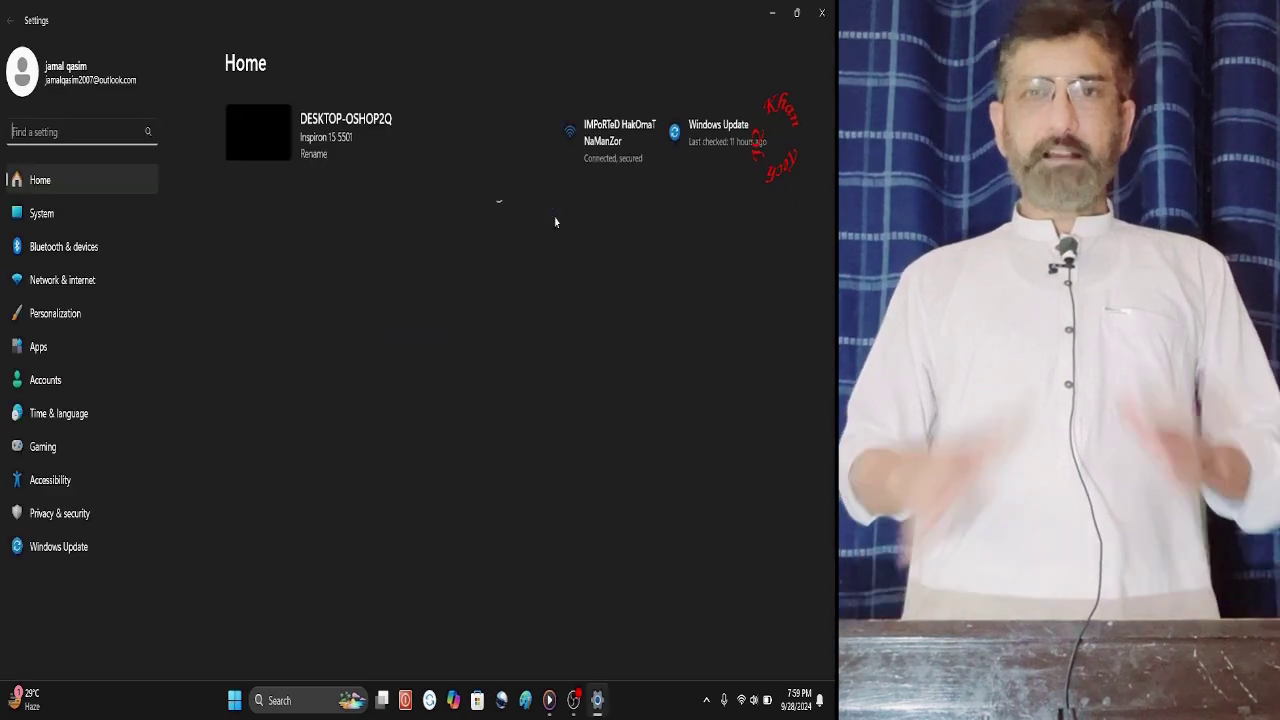
Open Apps > Installed apps in Windows Settings and filter the list by 'microsoft'
{"action": "left_click", "coordinate": [28, 347]}
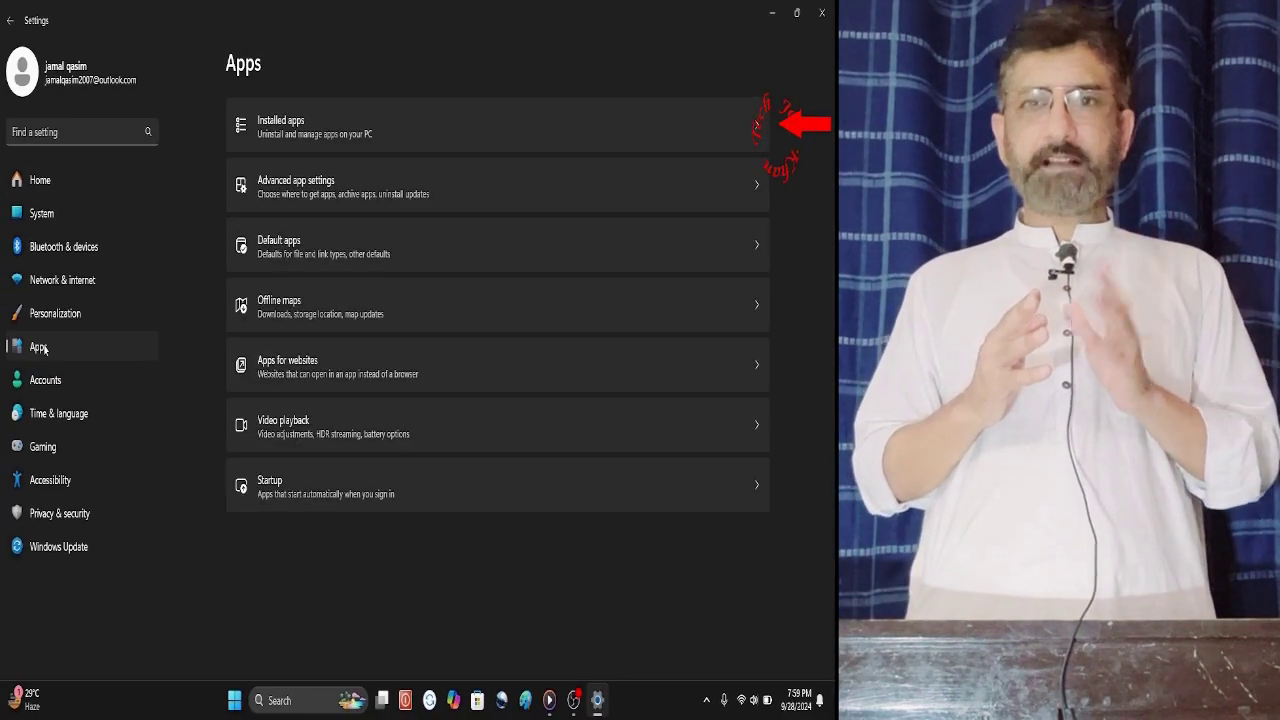
{"action": "left_click", "coordinate": [507, 142]}
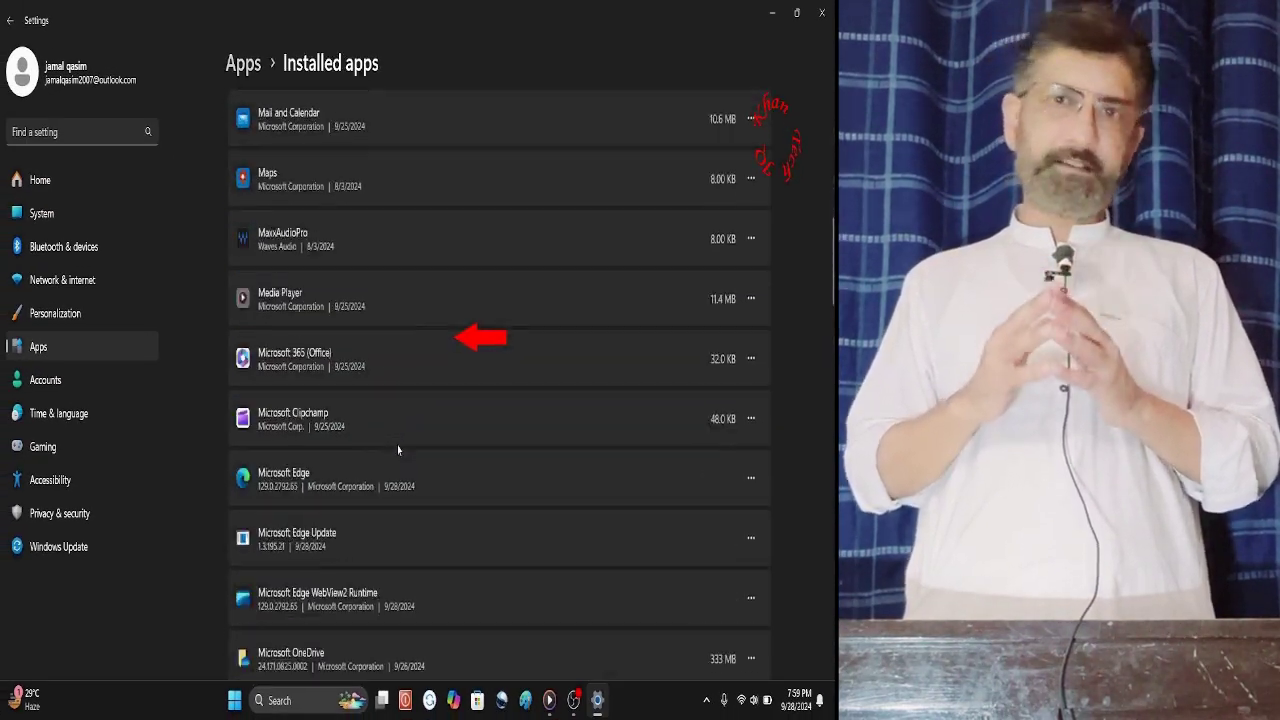
{"action": "scroll", "coordinate": [500, 400], "scroll_direction": "down", "scroll_amount": 2}
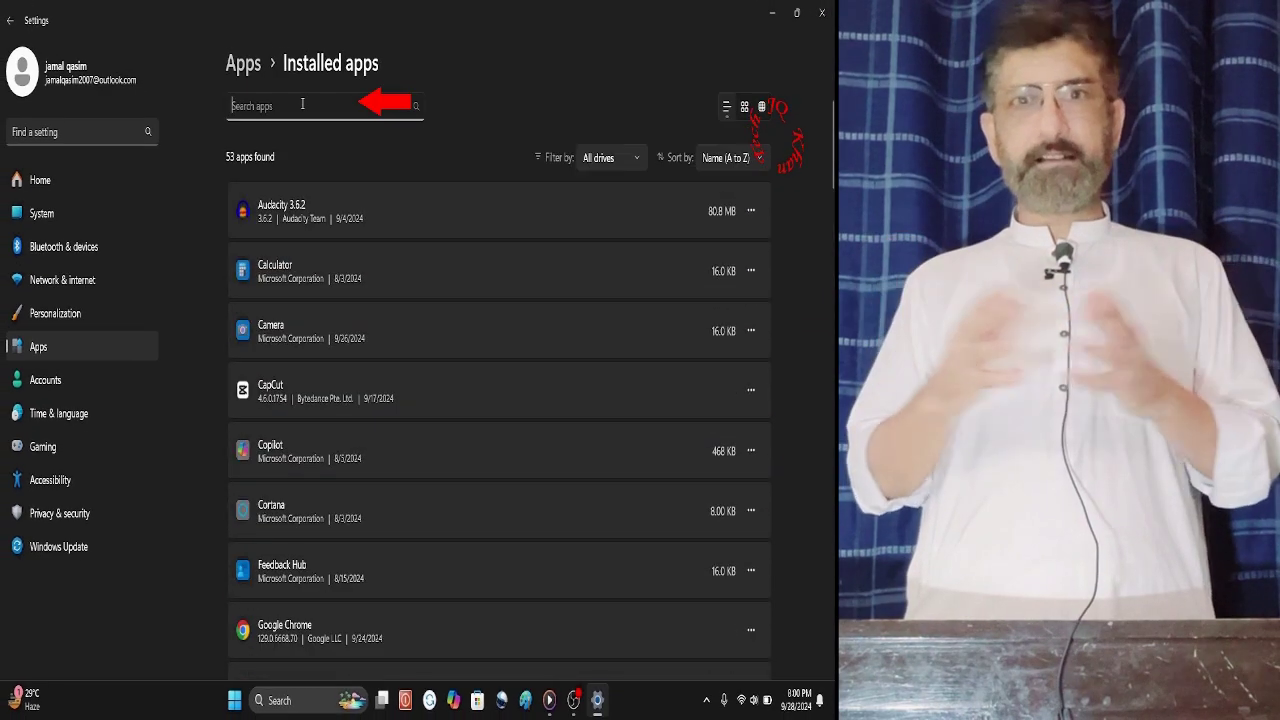
{"action": "type", "text": "microsoft"}
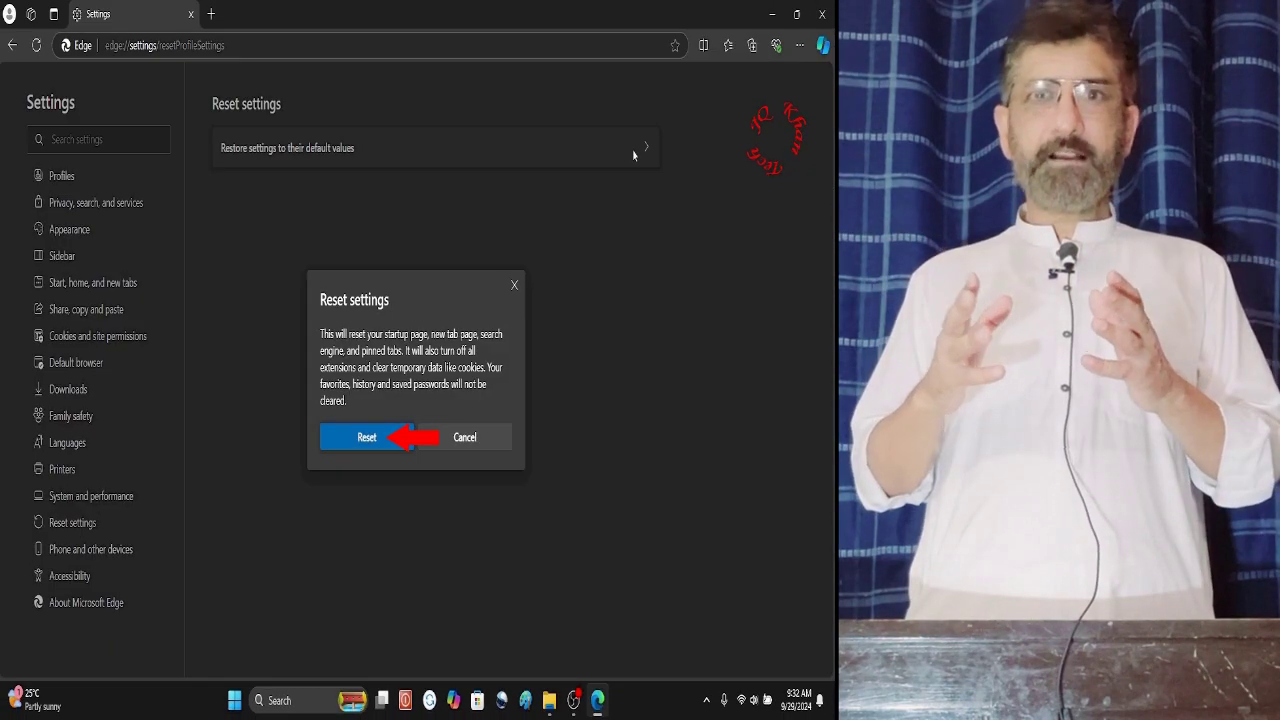
Confirm resetting Edge settings to defaults, then scroll Privacy, search, and services to Delete browsing data
{"action": "left_click", "coordinate": [366, 440]}
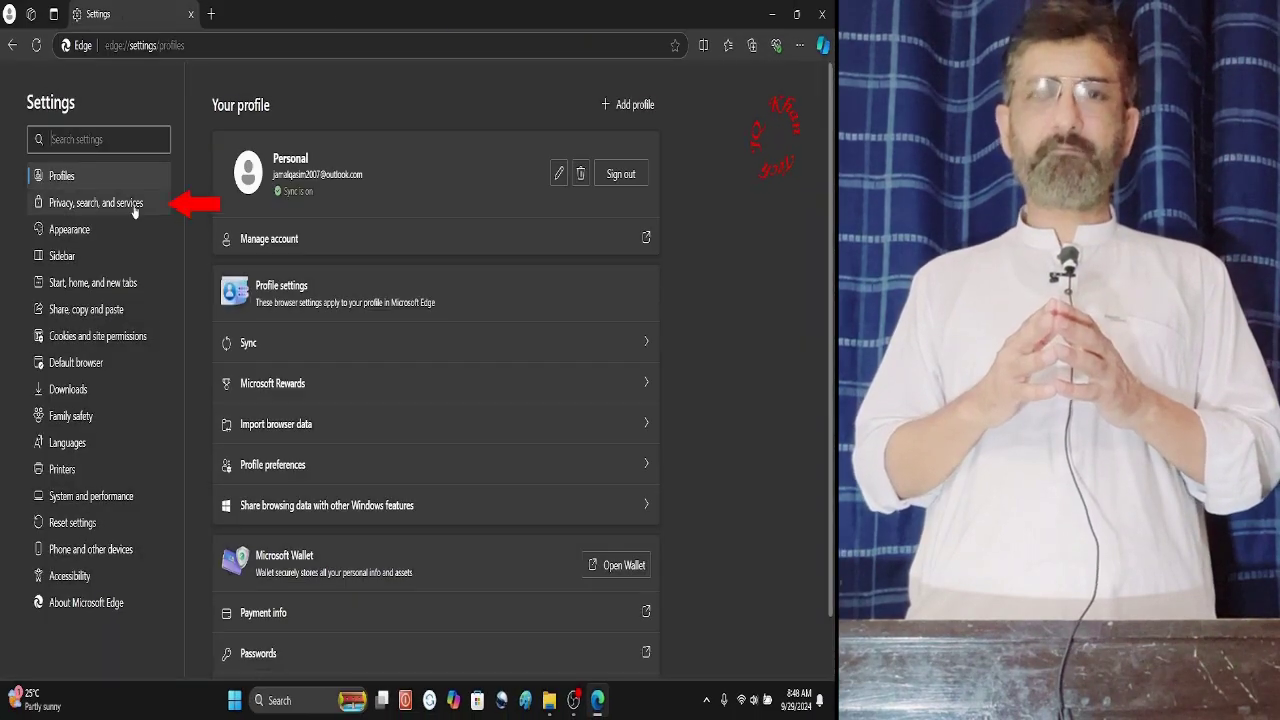
{"action": "left_click", "coordinate": [135, 205]}
{"action": "scroll", "coordinate": [407, 458], "scroll_direction": "down", "scroll_amount": 2}
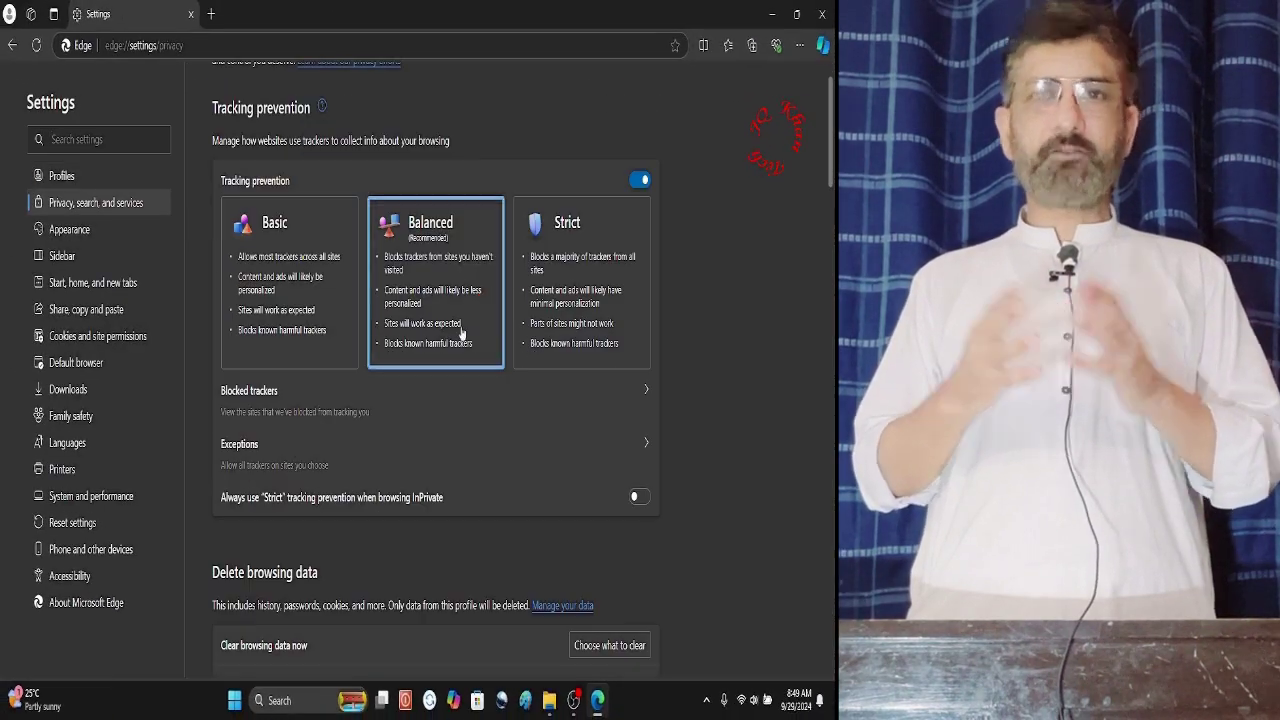
{"action": "scroll", "coordinate": [407, 458], "scroll_direction": "down", "scroll_amount": 3}
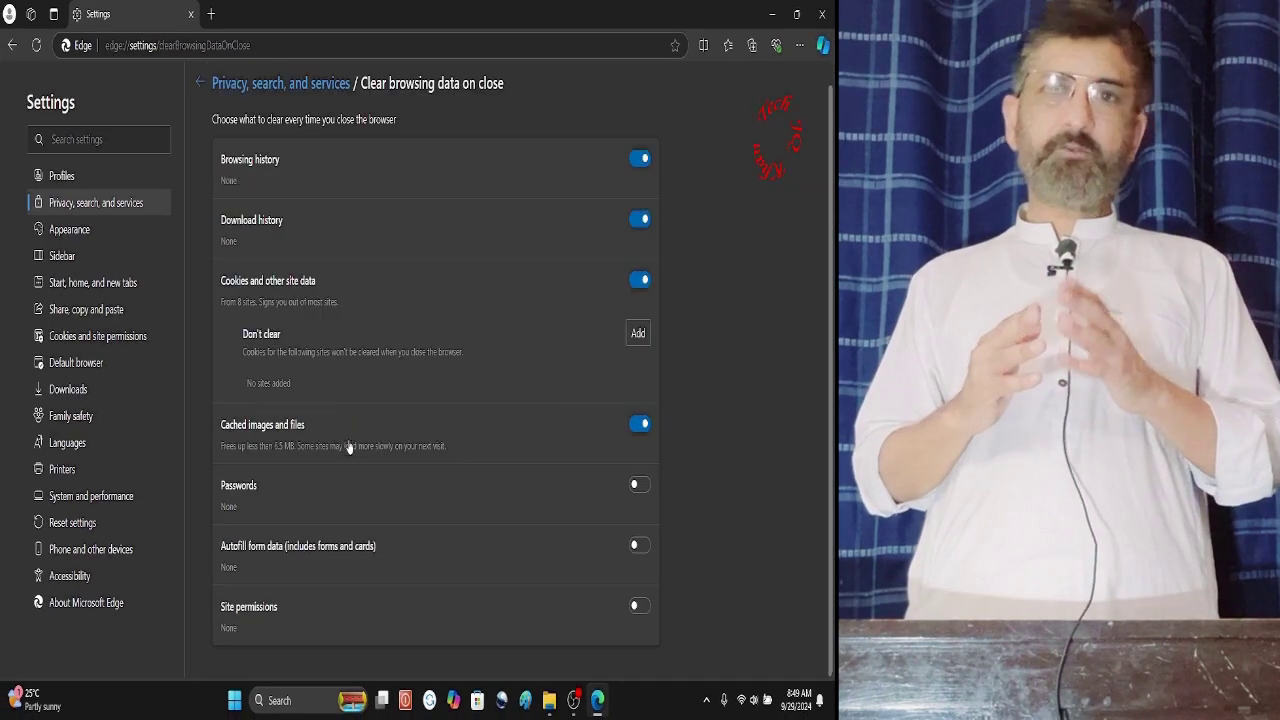
Turn on clearing cookies and site data on every close, then relaunch Edge
{"action": "left_click", "coordinate": [346, 440]}
{"action": "left_click", "coordinate": [639, 280]}
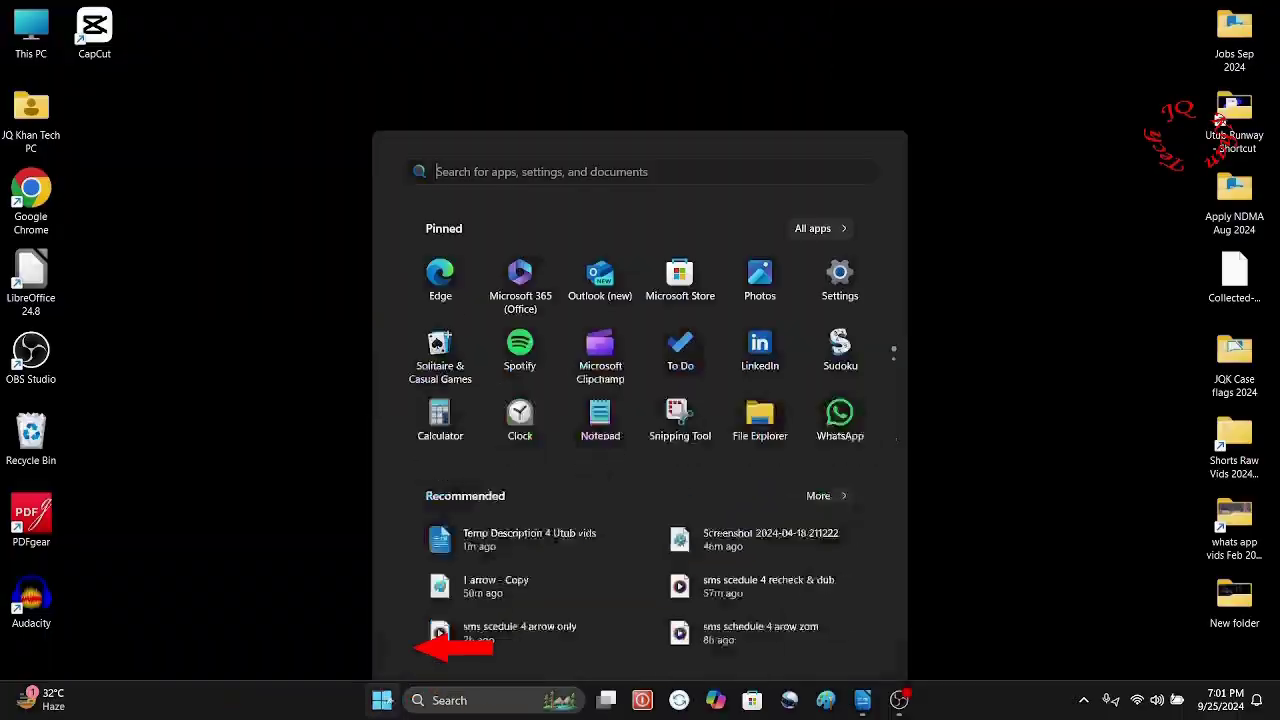
{"action": "left_click", "coordinate": [436, 210]}
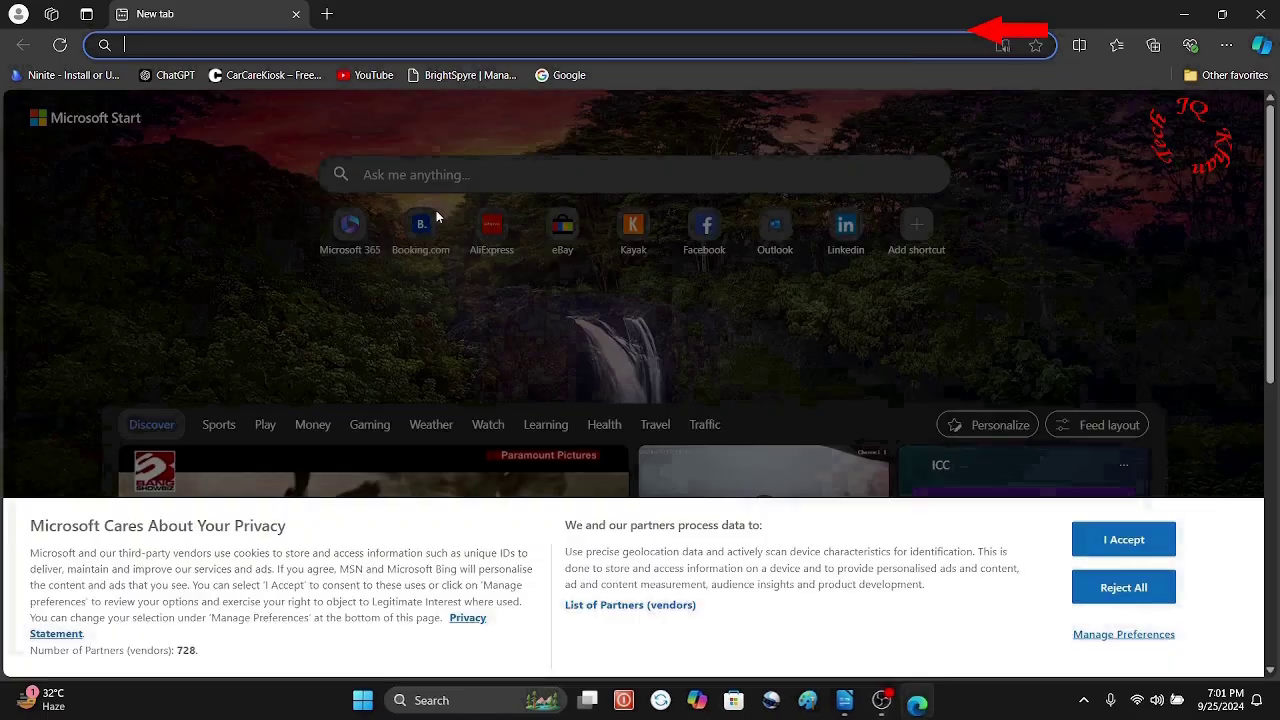
Accept the Microsoft privacy notice and open ChatGPT and YouTube bookmarks in separate tabs
{"action": "left_click", "coordinate": [1108, 540]}
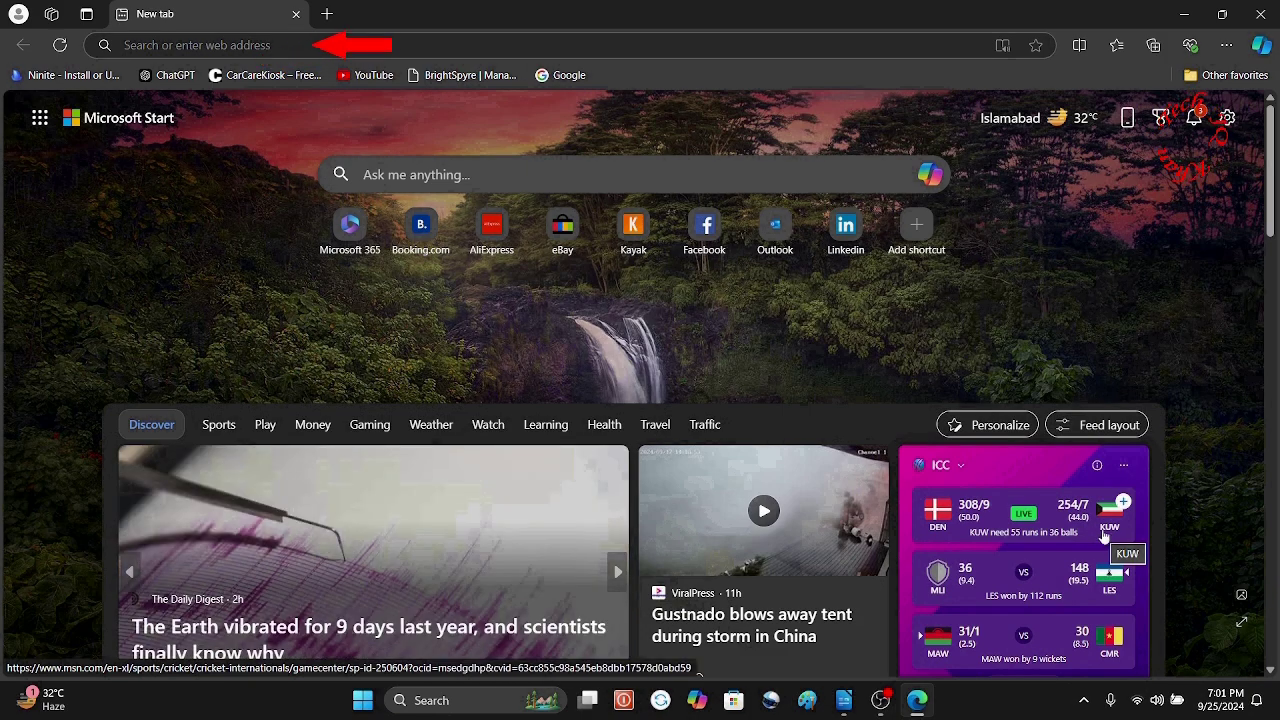
{"action": "left_click", "coordinate": [172, 75]}
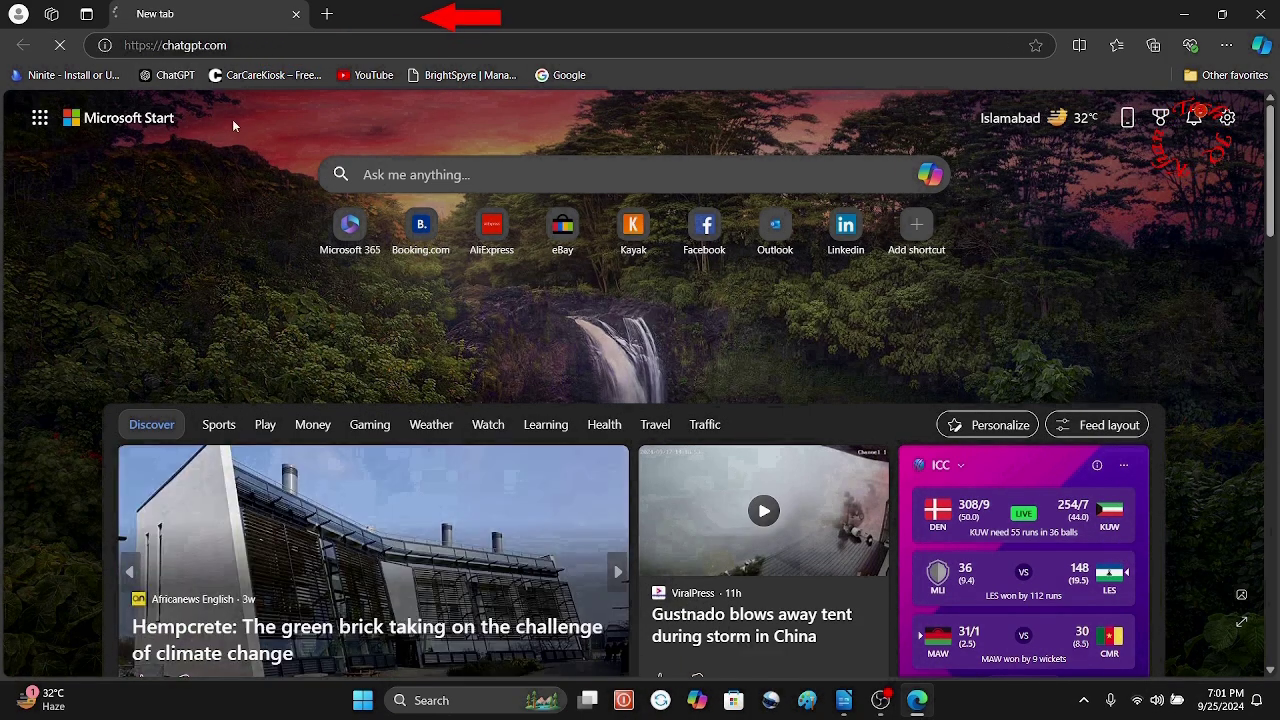
{"action": "left_click", "coordinate": [327, 14]}
{"action": "left_click", "coordinate": [368, 75]}
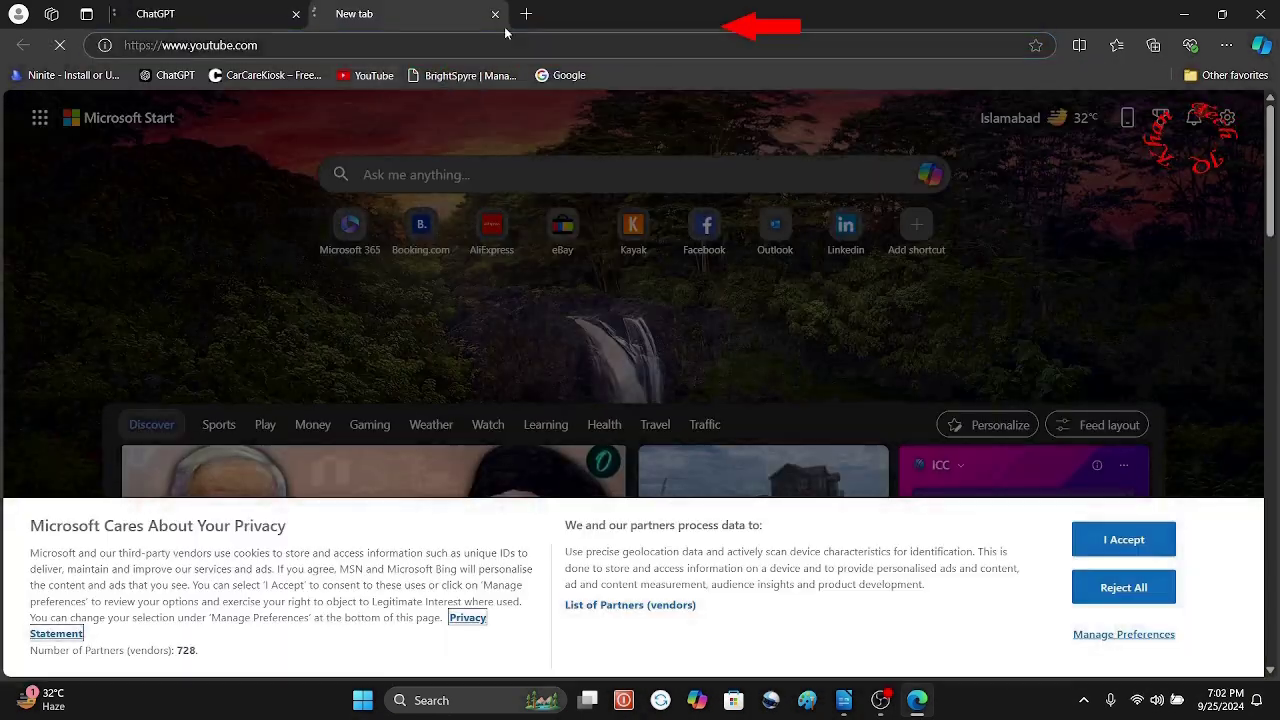
Open google.com in a third new tab
{"action": "left_click", "coordinate": [526, 14]}
{"action": "type", "text": "google.com."}
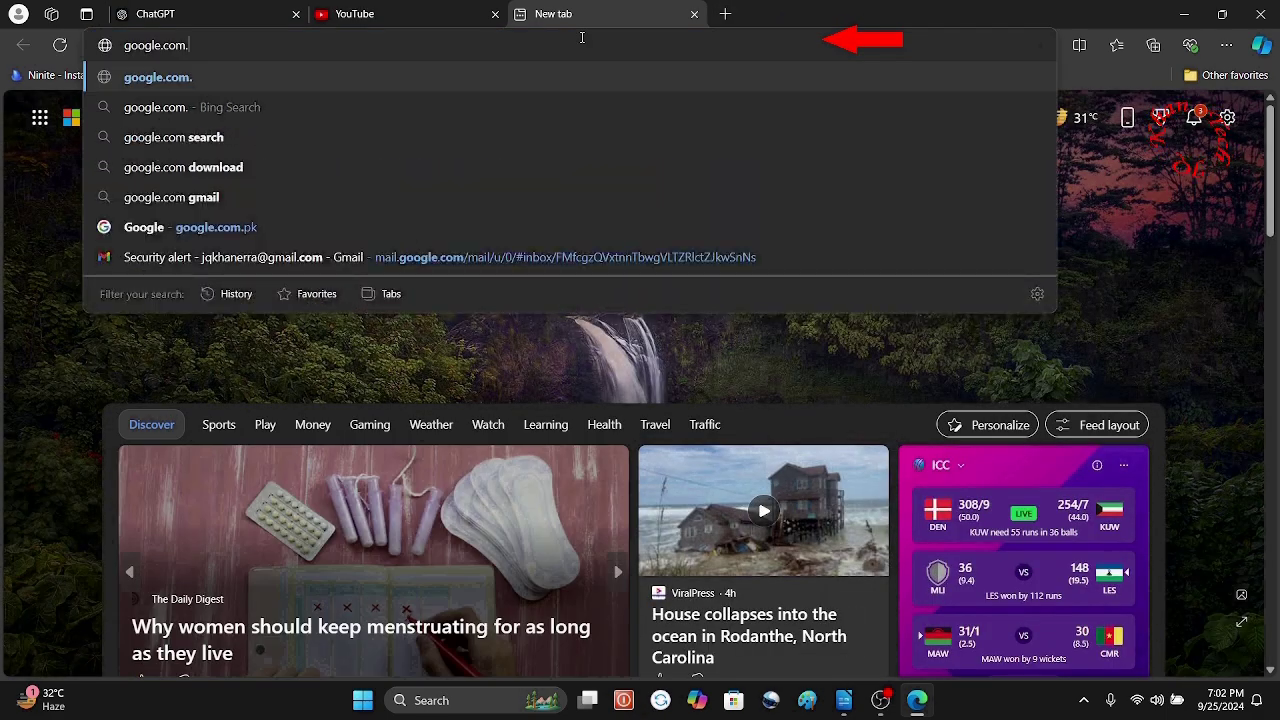
{"action": "key", "text": "Return"}
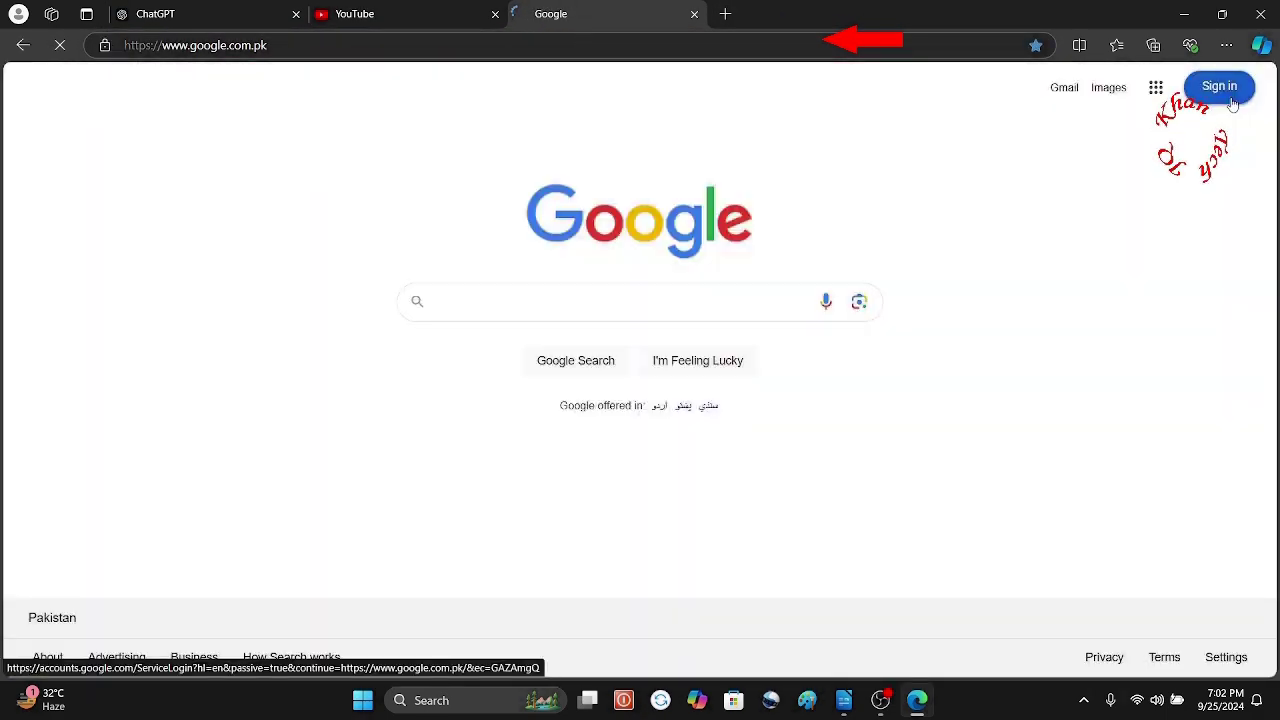
Start signing in to Google and YouTube with the saved account, continuing to the password step
{"action": "left_click", "coordinate": [1232, 104]}
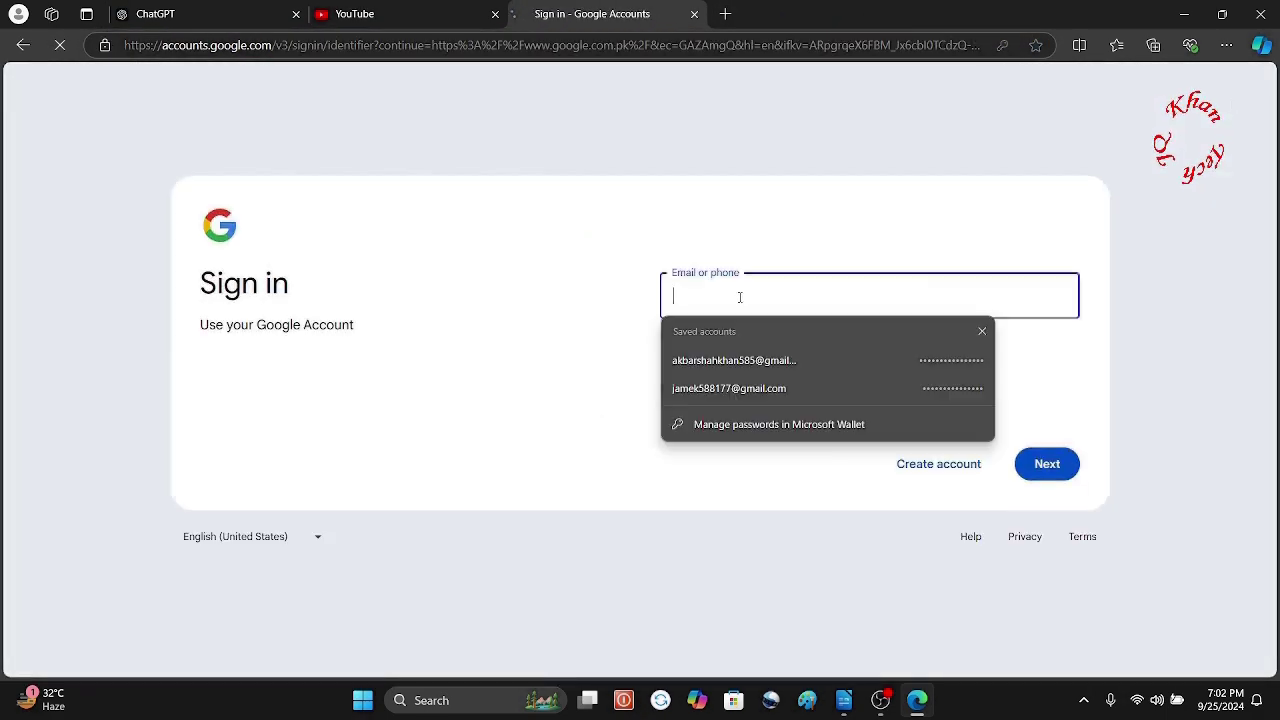
{"action": "left_click", "coordinate": [750, 358]}
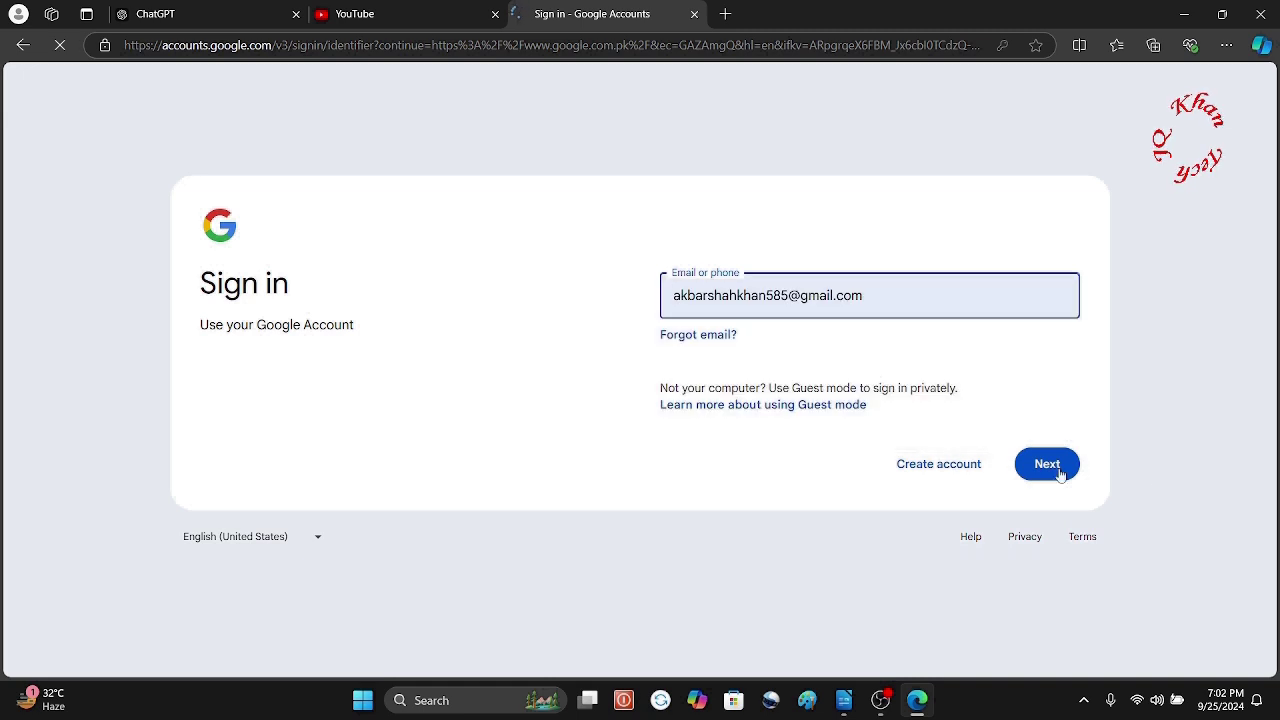
{"action": "left_click", "coordinate": [417, 18]}
{"action": "left_click", "coordinate": [1195, 95]}
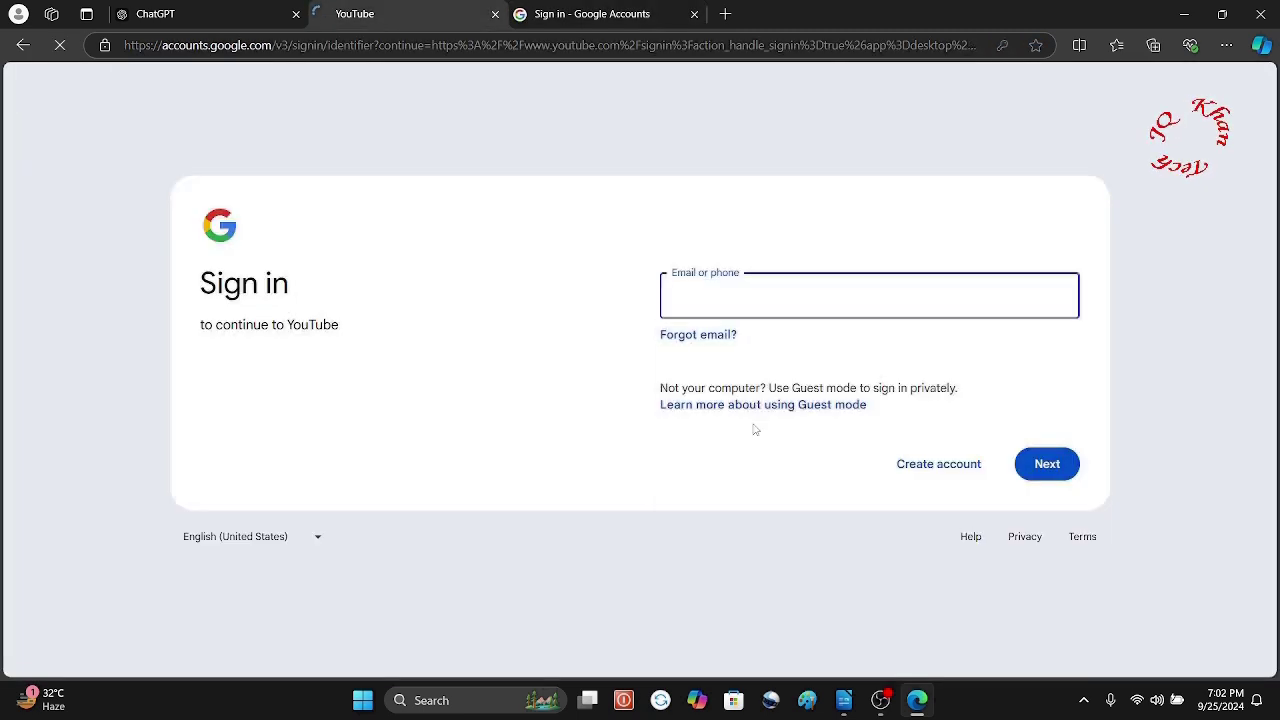
{"action": "left_click", "coordinate": [737, 291]}
{"action": "left_click", "coordinate": [750, 362]}
{"action": "left_click", "coordinate": [1047, 463]}
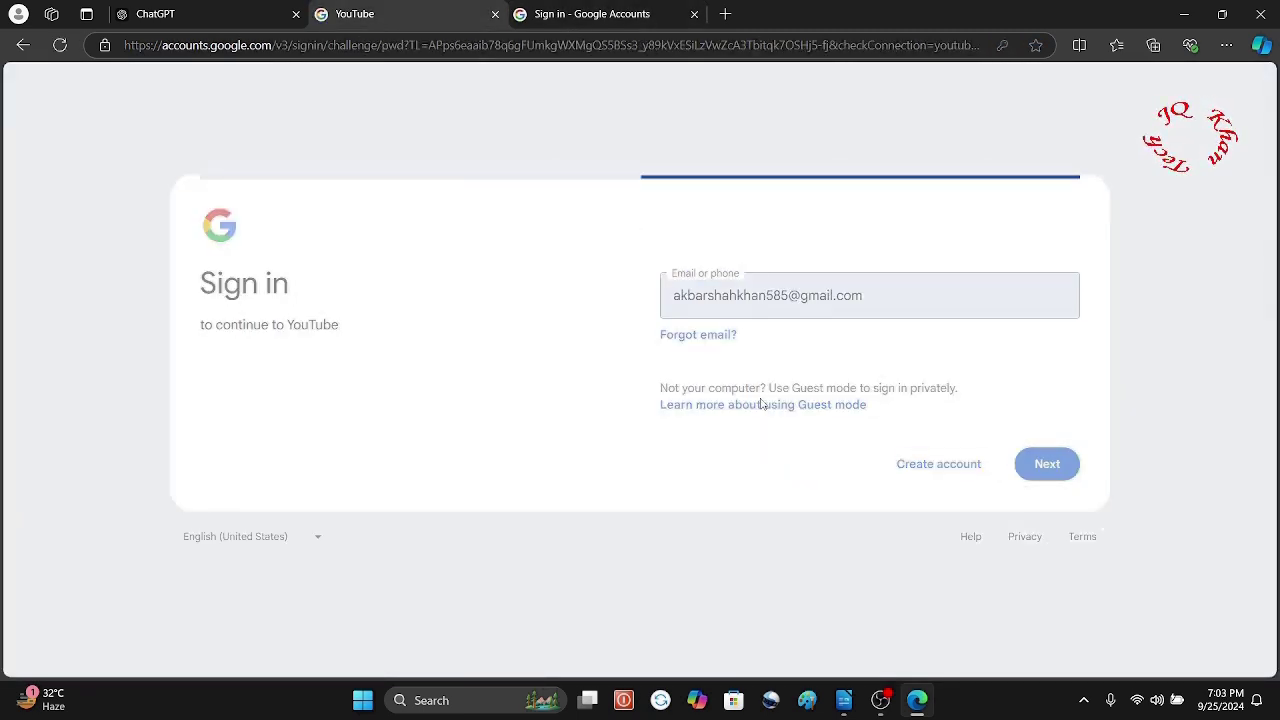
Start the ChatGPT login, then check the YouTube and Google tabs
{"action": "left_click", "coordinate": [1065, 469]}
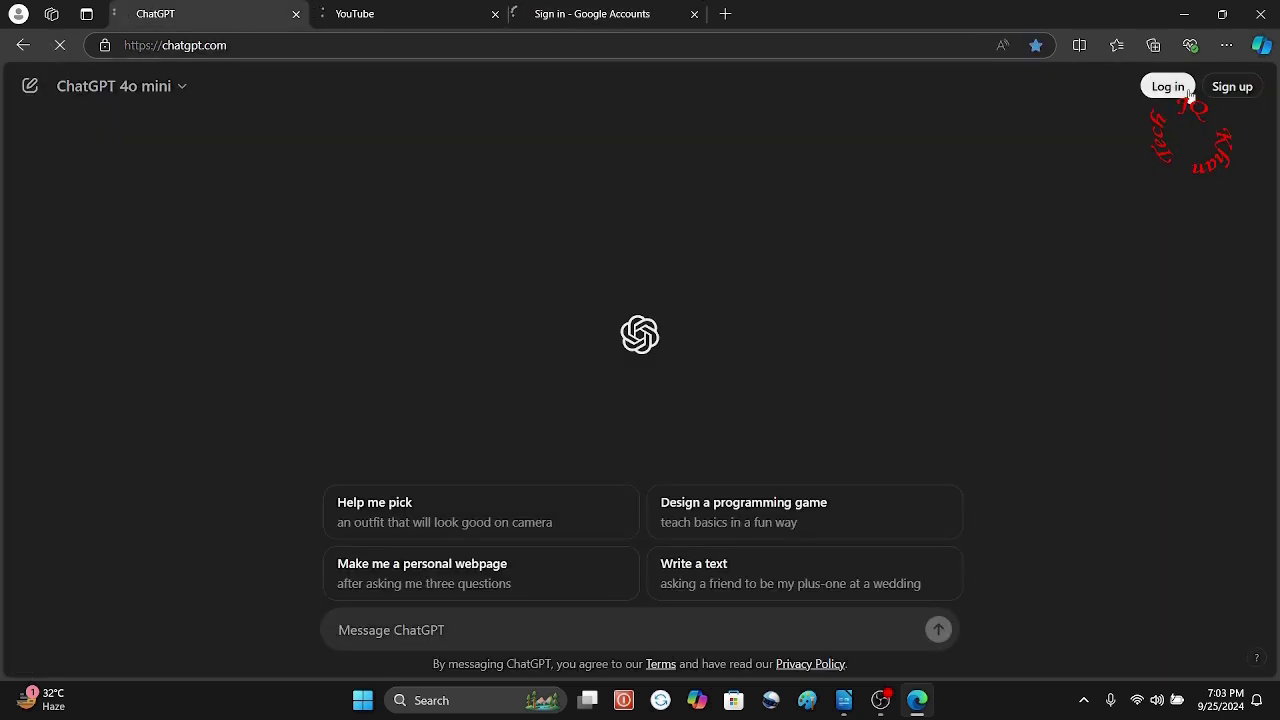
{"action": "left_click", "coordinate": [1188, 89]}
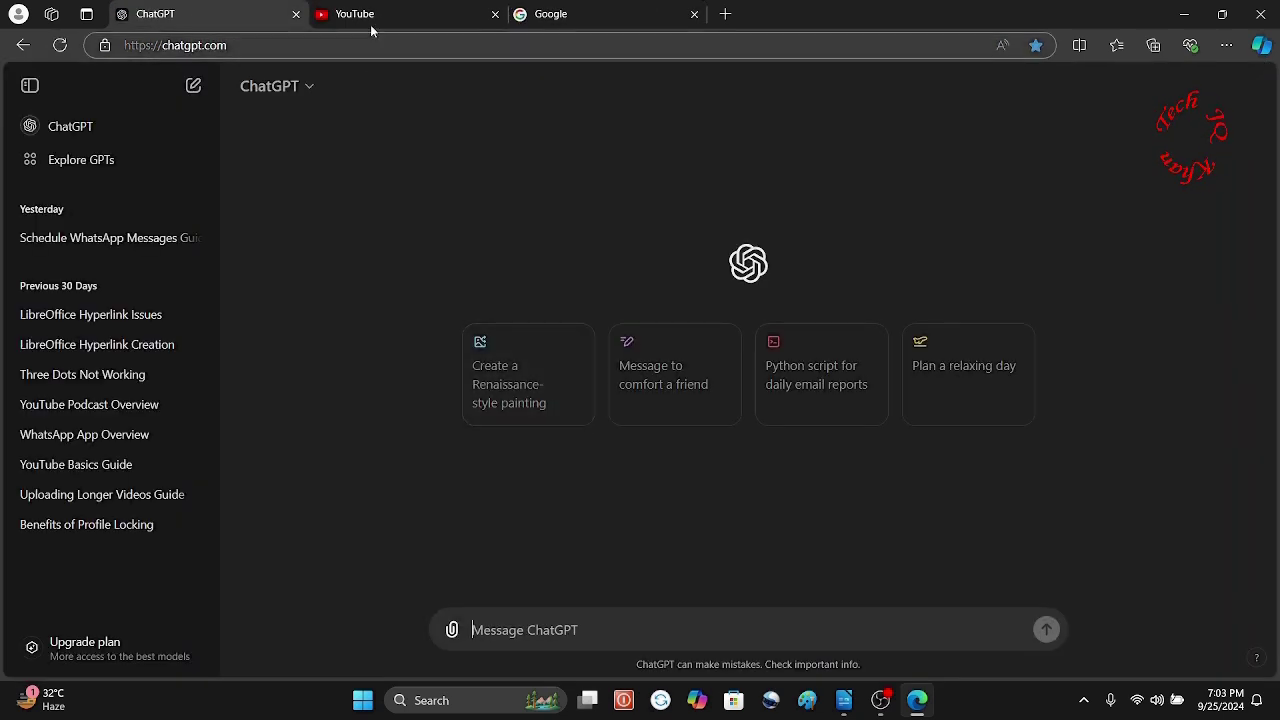
{"action": "left_click", "coordinate": [370, 14]}
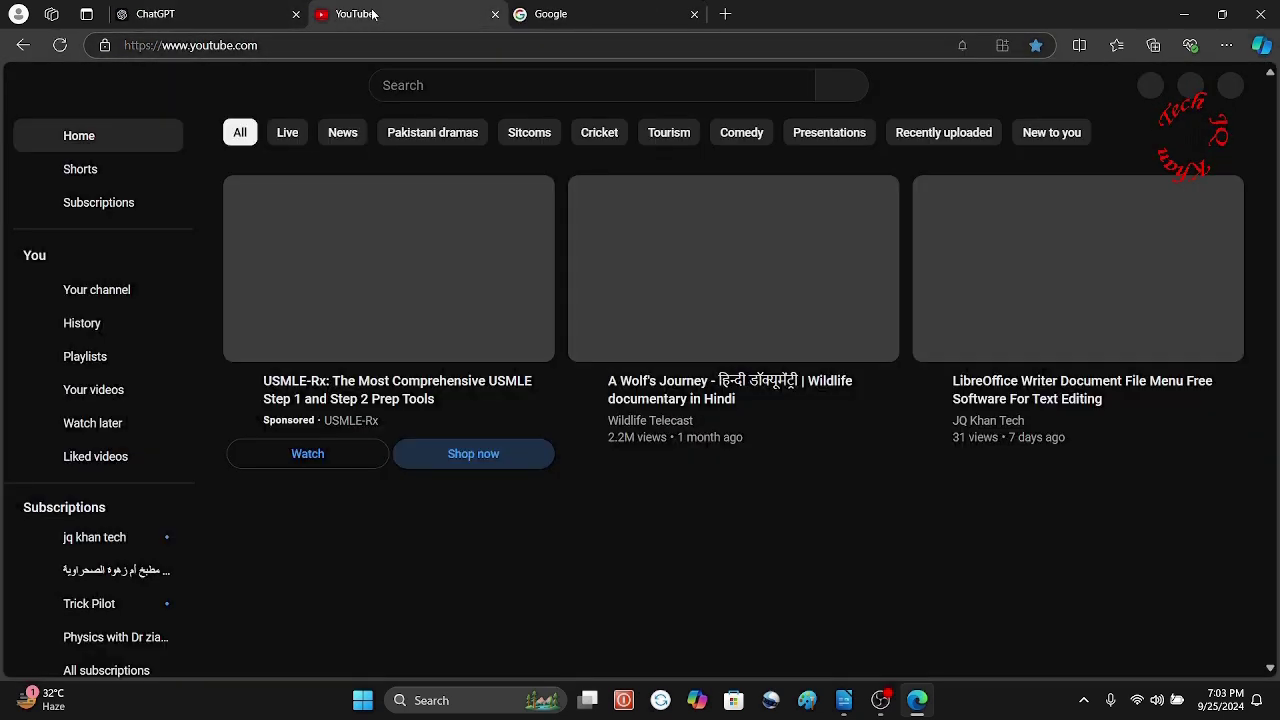
{"action": "left_click", "coordinate": [620, 16]}
{"action": "key", "text": "ctrl+shift+Tab"}
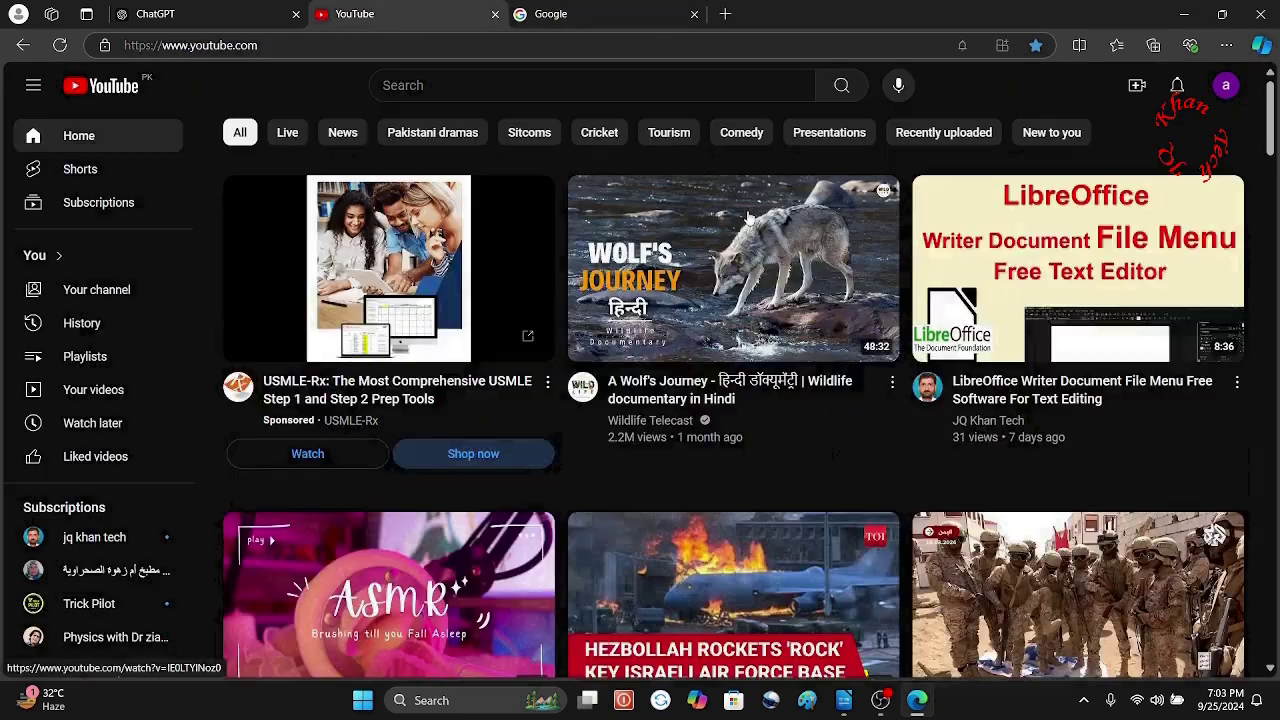
Close Edge, relaunch it from the Start menu, and open an extra new tab
{"action": "left_click", "coordinate": [1258, 17]}
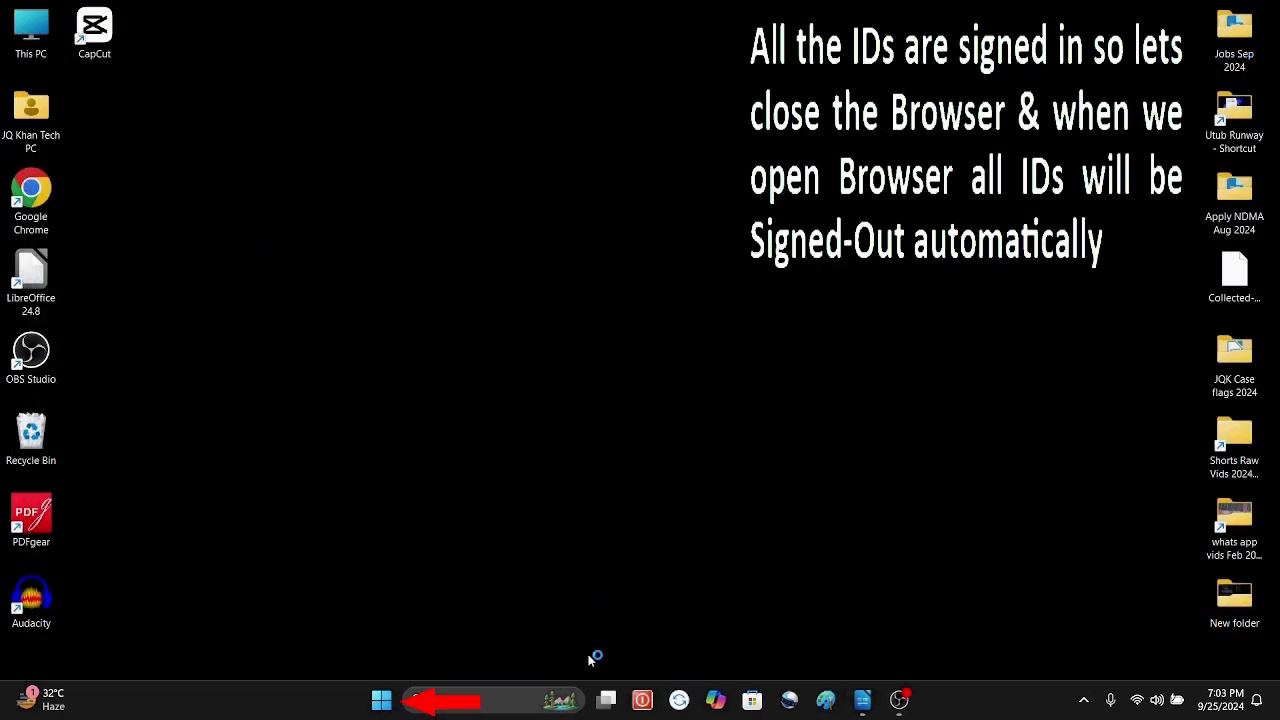
{"action": "left_click", "coordinate": [381, 700]}
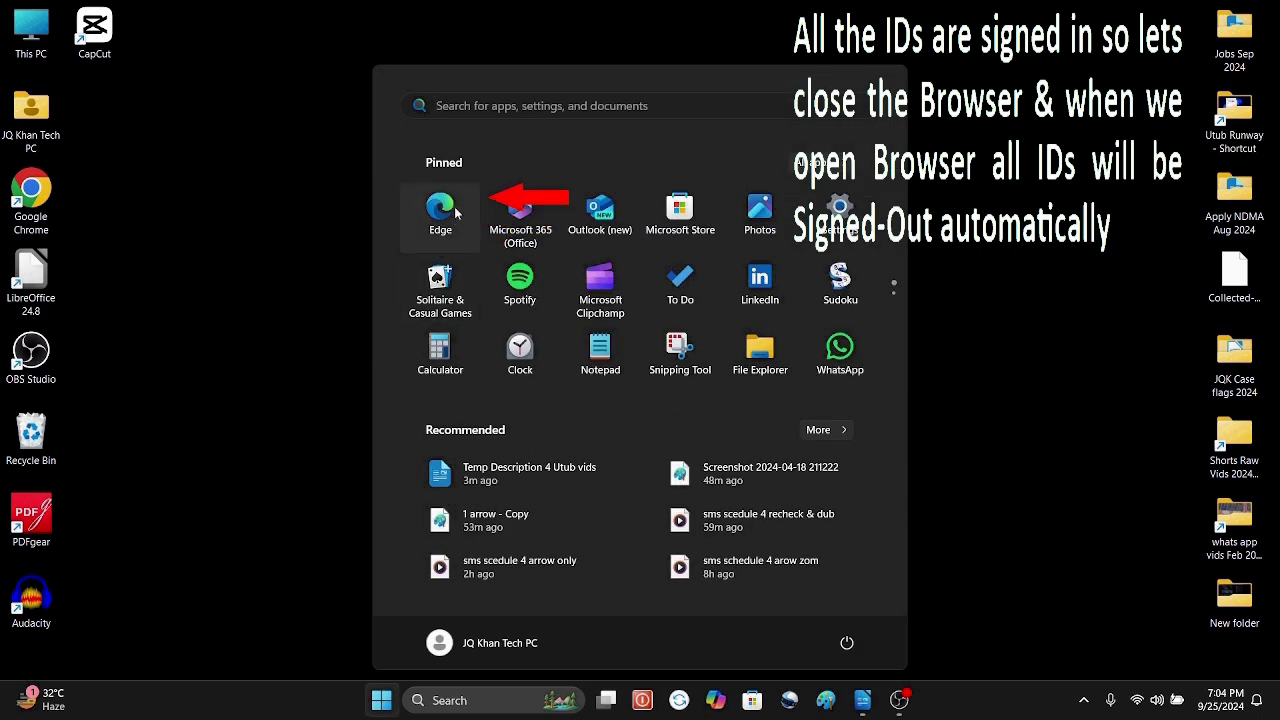
{"action": "left_click", "coordinate": [423, 206]}
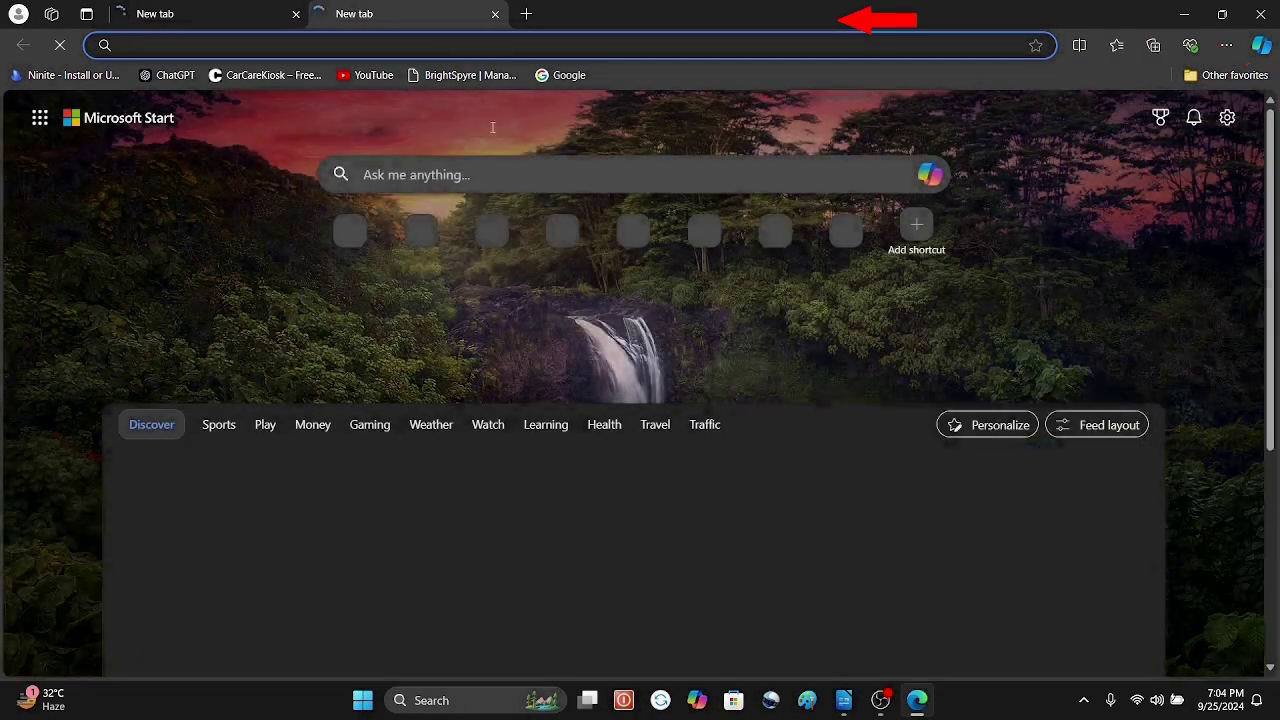
{"action": "left_click", "coordinate": [526, 14]}
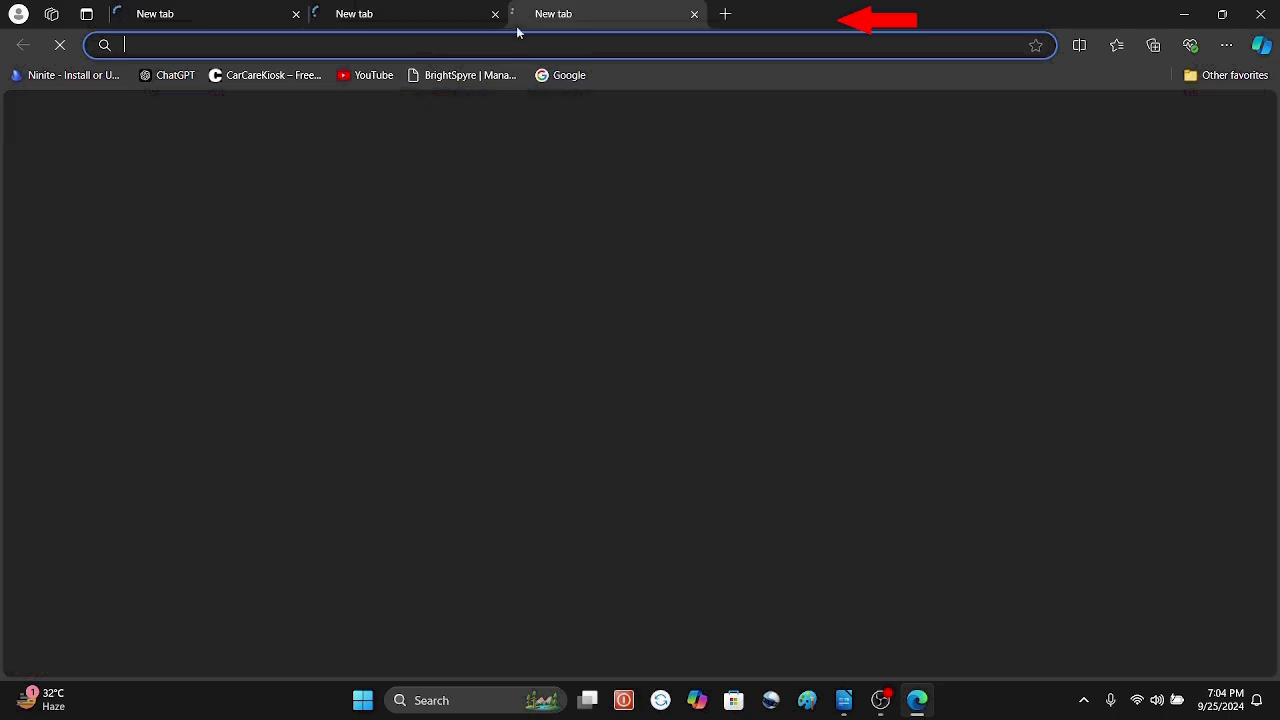
Load YouTube from its bookmark and open Google in a fourth tab
{"action": "left_click", "coordinate": [373, 75]}
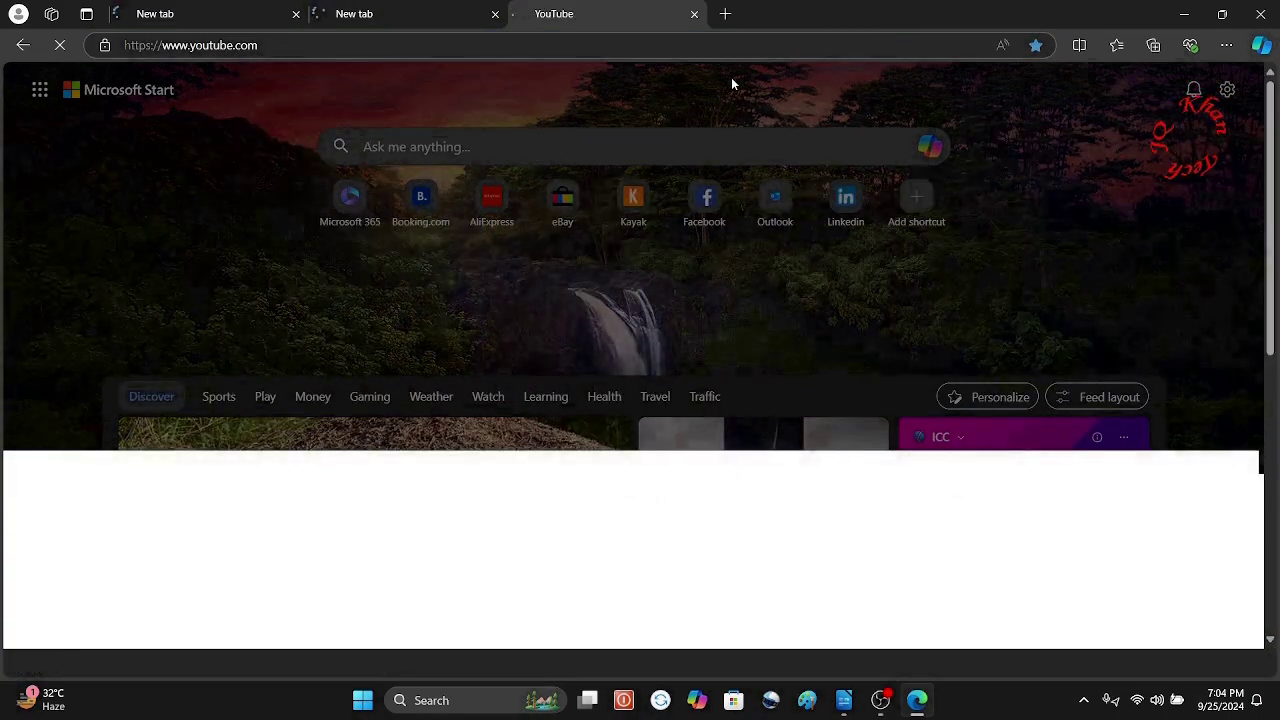
{"action": "left_click", "coordinate": [724, 15]}
{"action": "type", "text": "googl"}
{"action": "key", "text": "Return"}
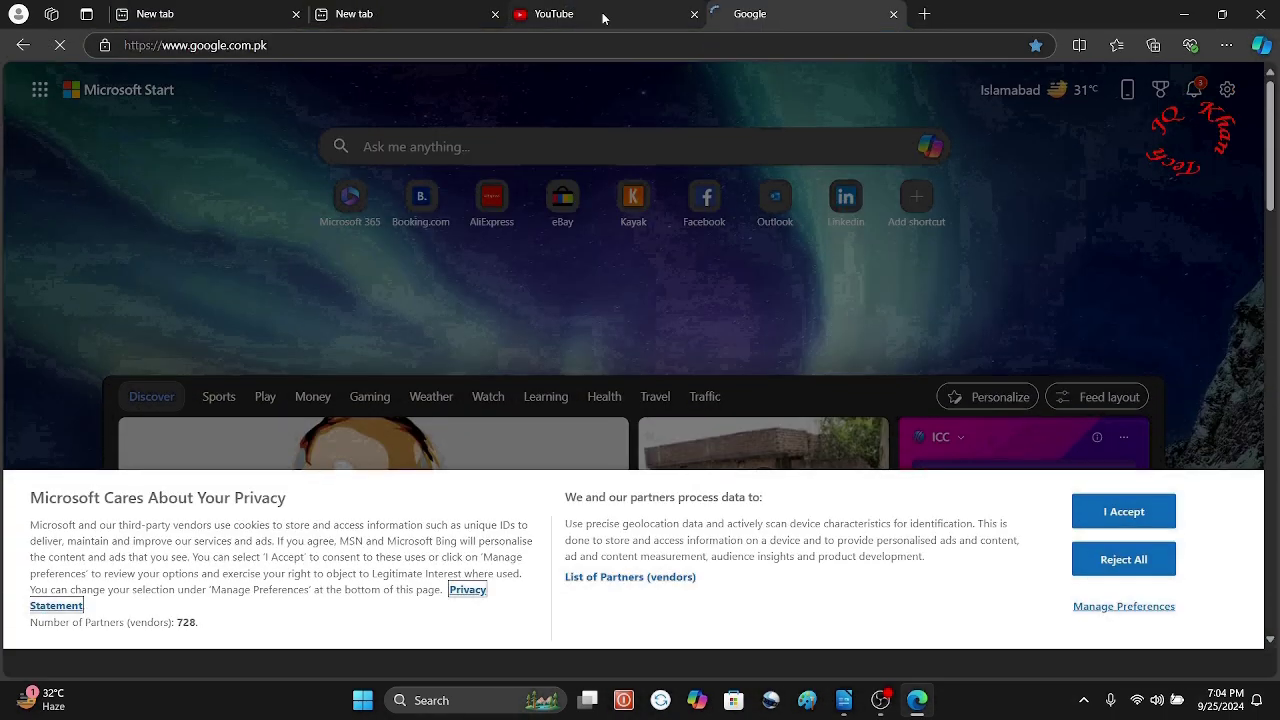
Switch among the YouTube, new tab and Google tabs to confirm they are signed out
{"action": "left_click", "coordinate": [600, 14]}
{"action": "left_click", "coordinate": [340, 16]}
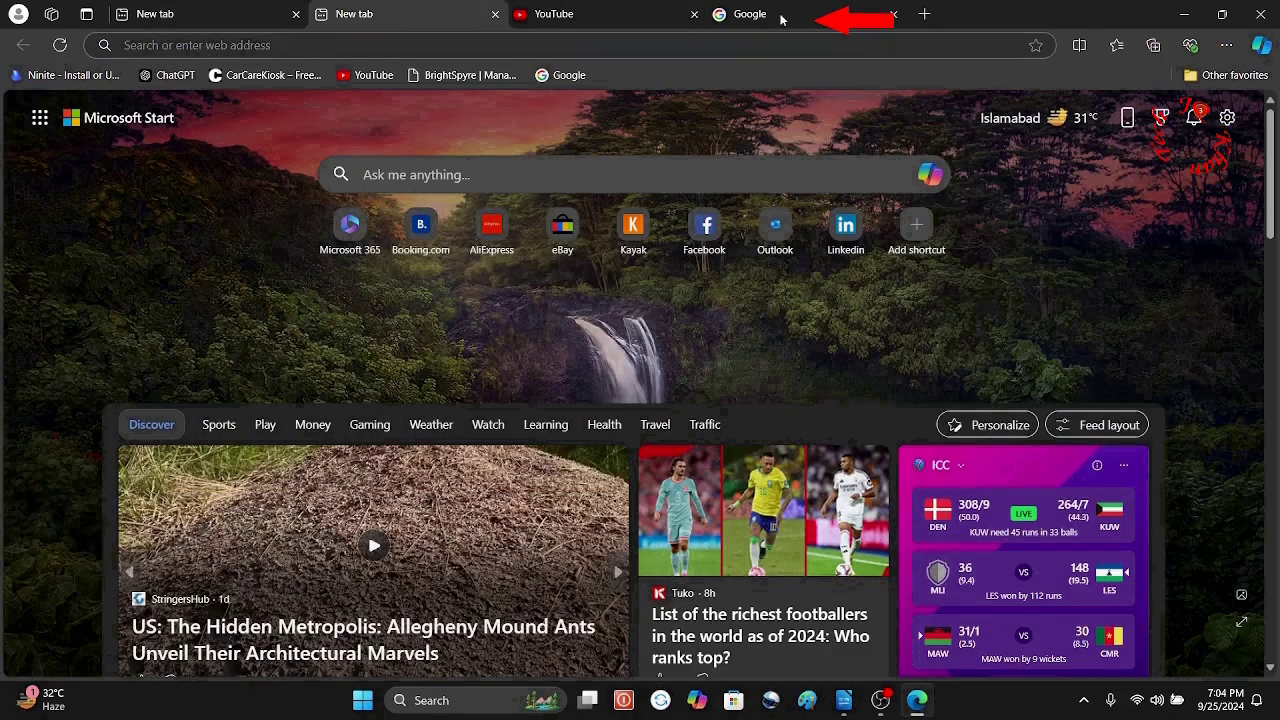
{"action": "left_click", "coordinate": [780, 16]}
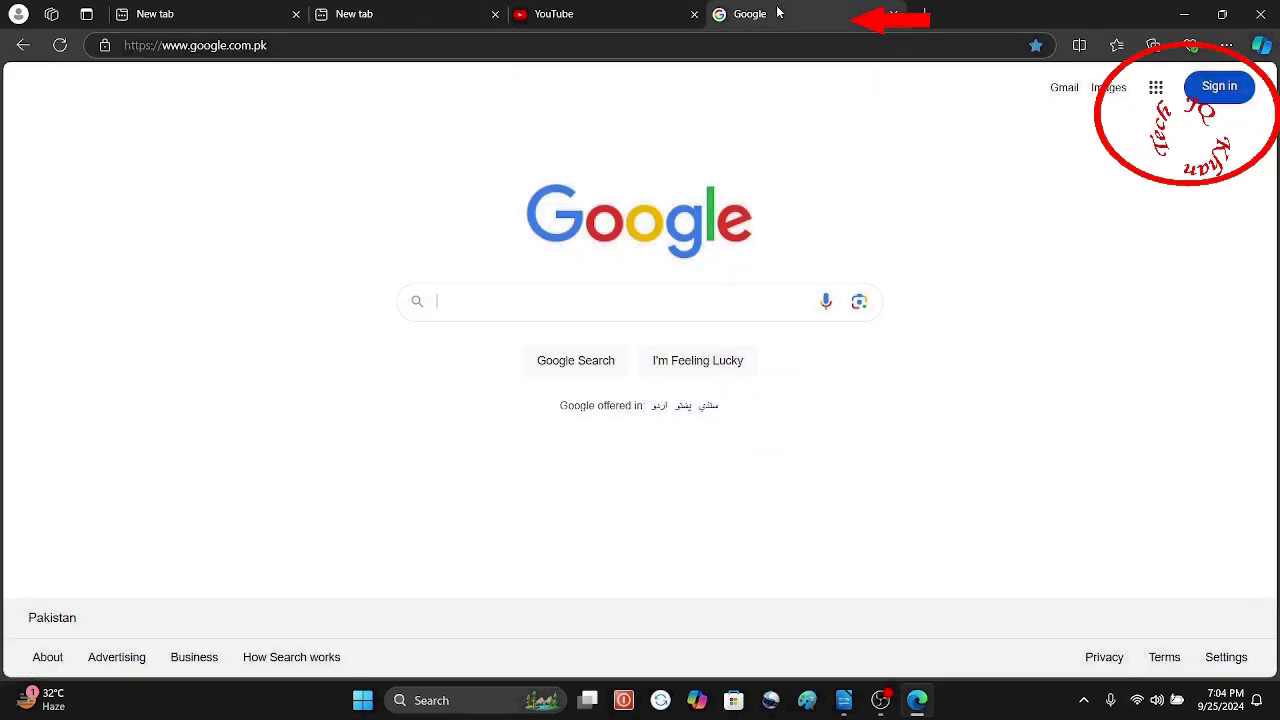
{"action": "left_click", "coordinate": [586, 18]}
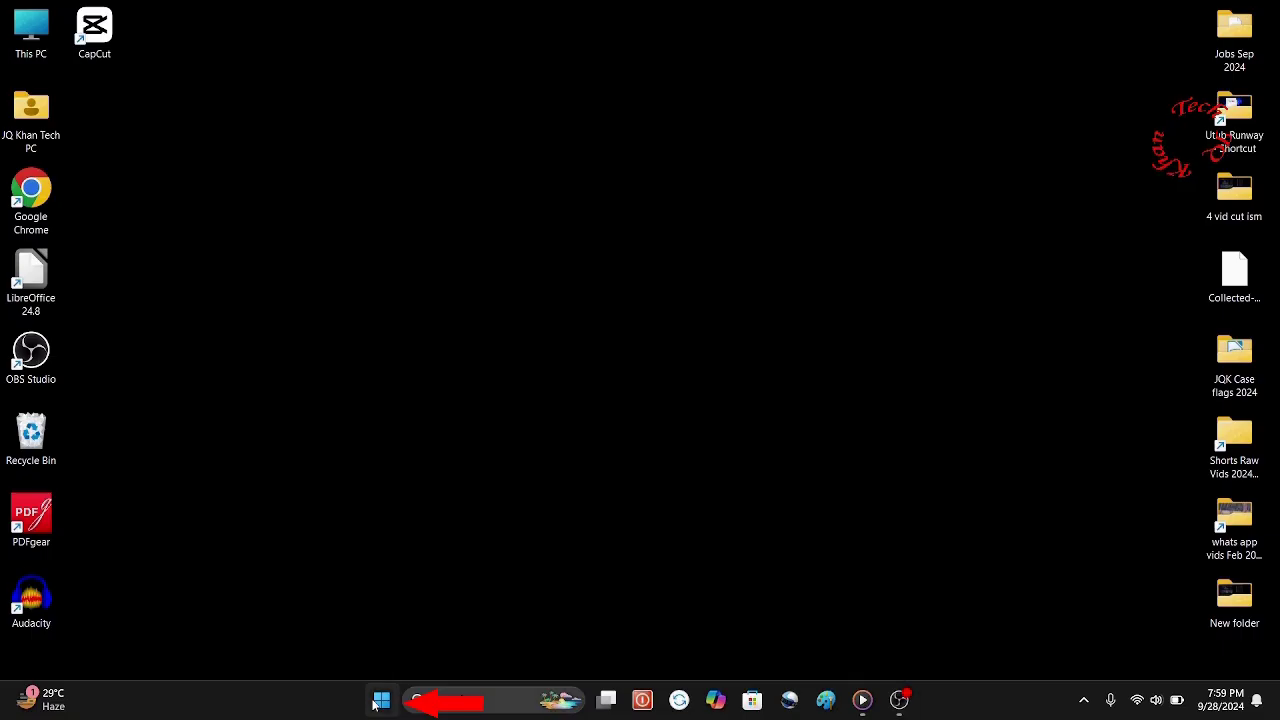
Open the Start menu with the Windows key and launch the pinned Settings app
{"action": "key", "text": "super"}
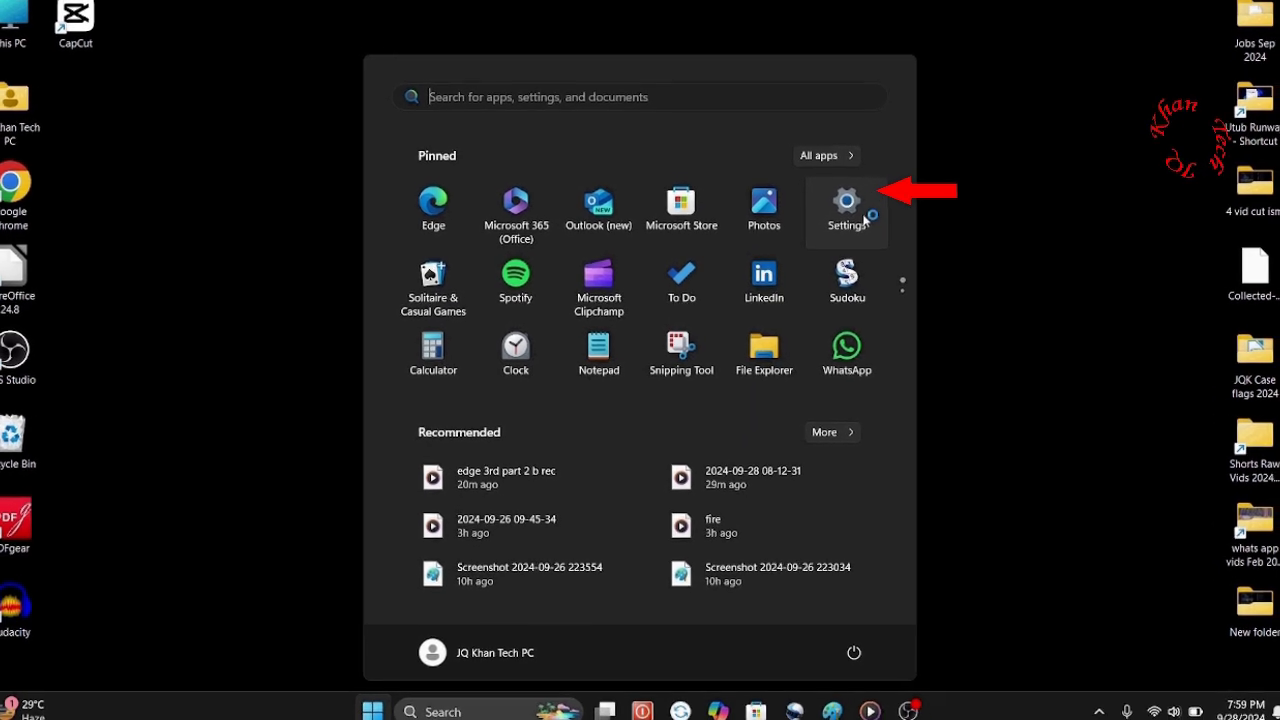
{"action": "left_click", "coordinate": [840, 212]}
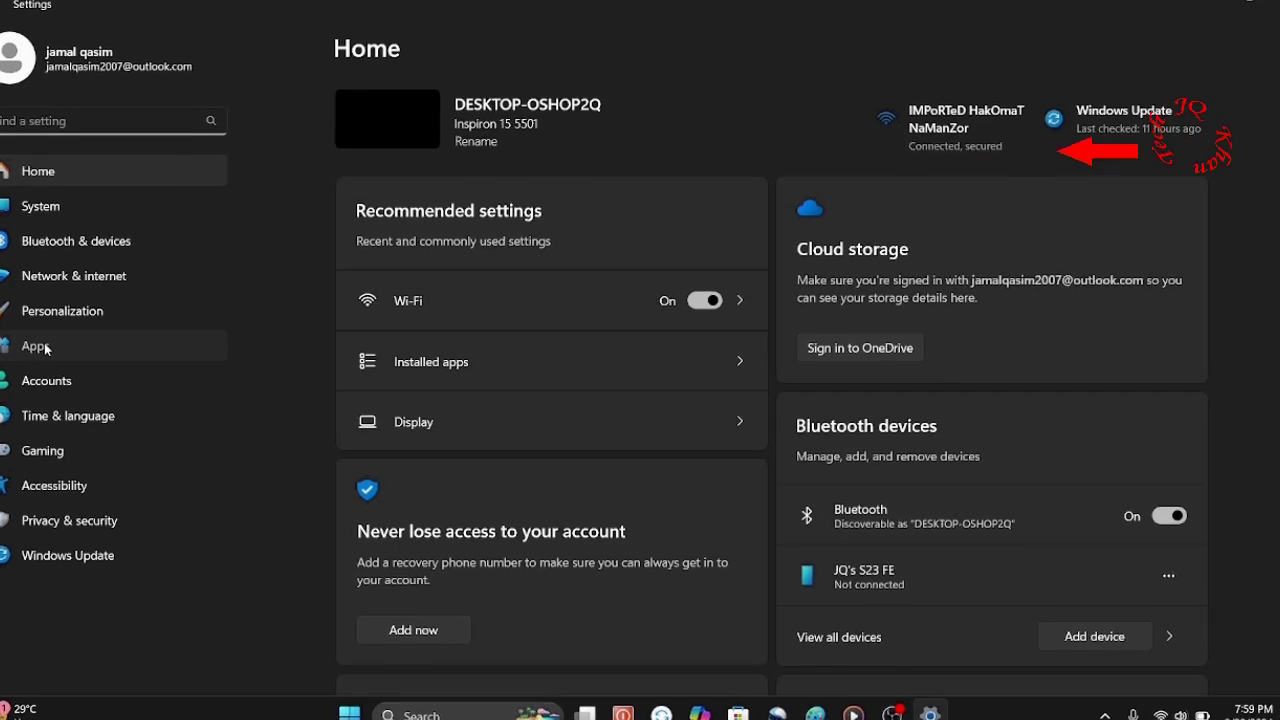
Under Apps > Installed apps, search 'Microsoft edge' and choose Modify for Microsoft Edge
{"action": "left_click", "coordinate": [45, 347]}
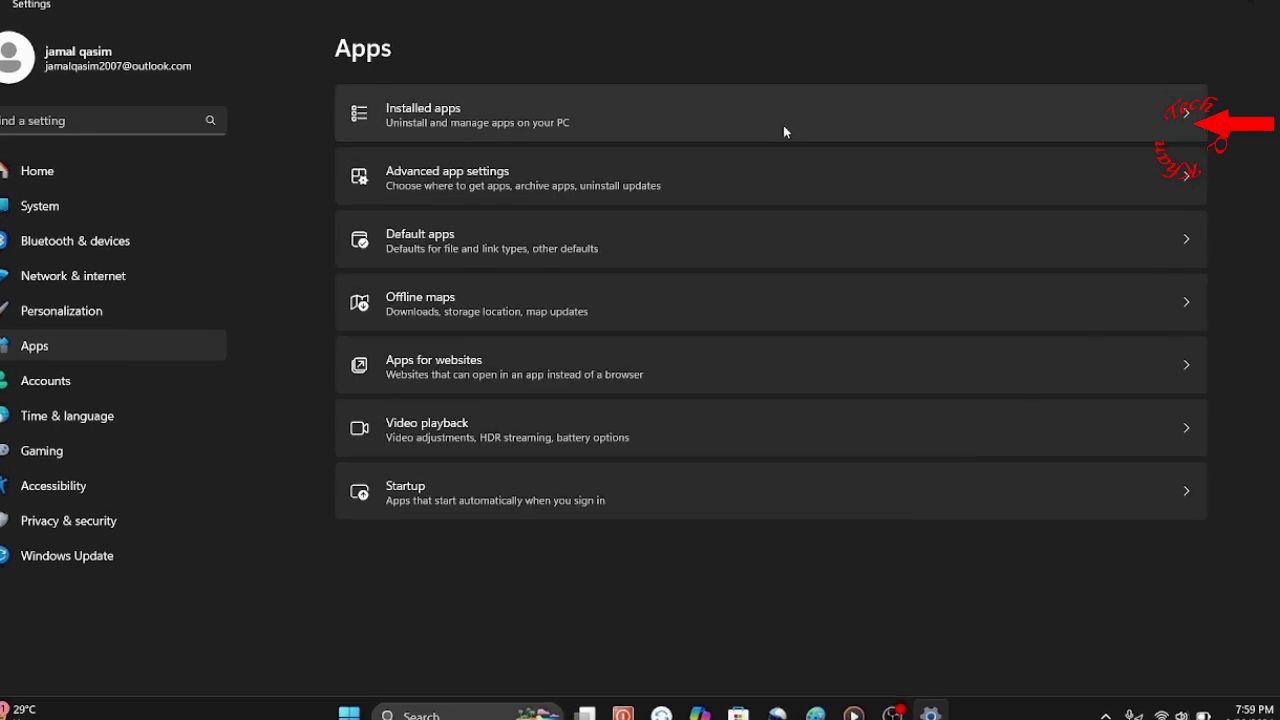
{"action": "left_click", "coordinate": [778, 140]}
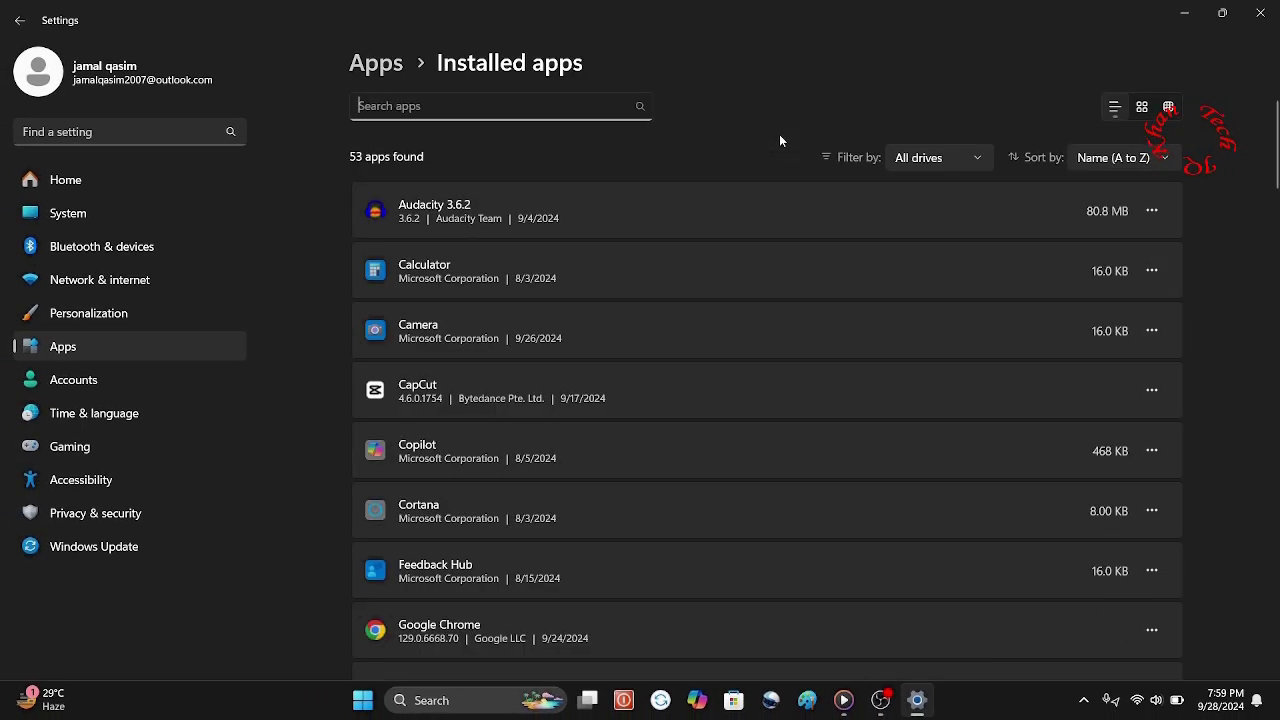
{"action": "scroll", "coordinate": [612, 445], "scroll_direction": "down", "scroll_amount": 10}
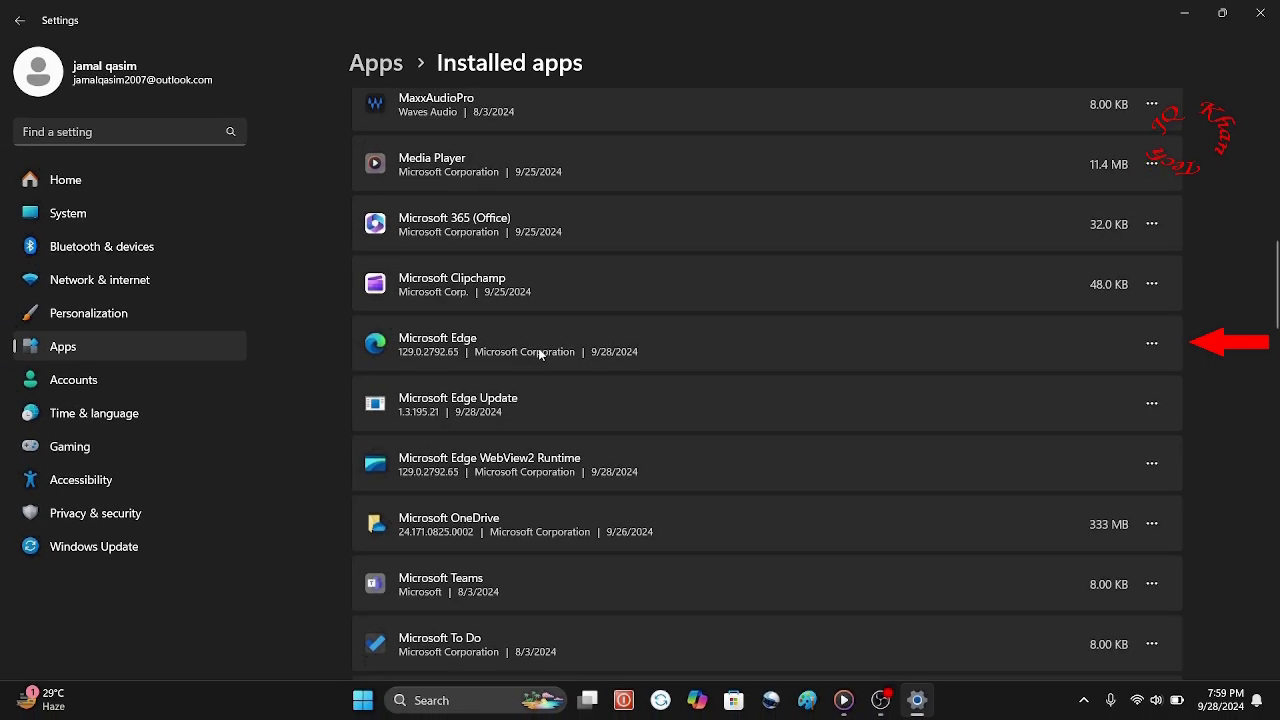
{"action": "scroll", "coordinate": [538, 349], "scroll_direction": "up", "scroll_amount": 10}
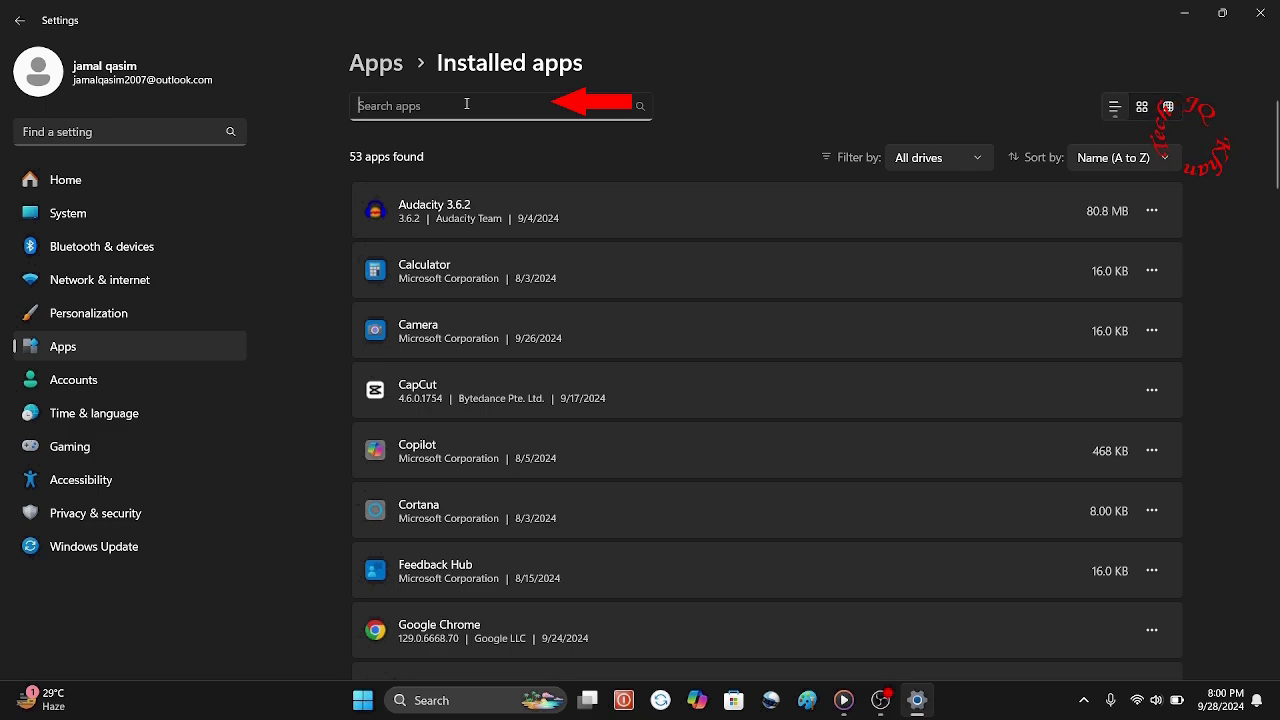
{"action": "type", "text": "microsoft"}
{"action": "key", "text": "ctrl+a"}
{"action": "type", "text": "Microsoft edge"}
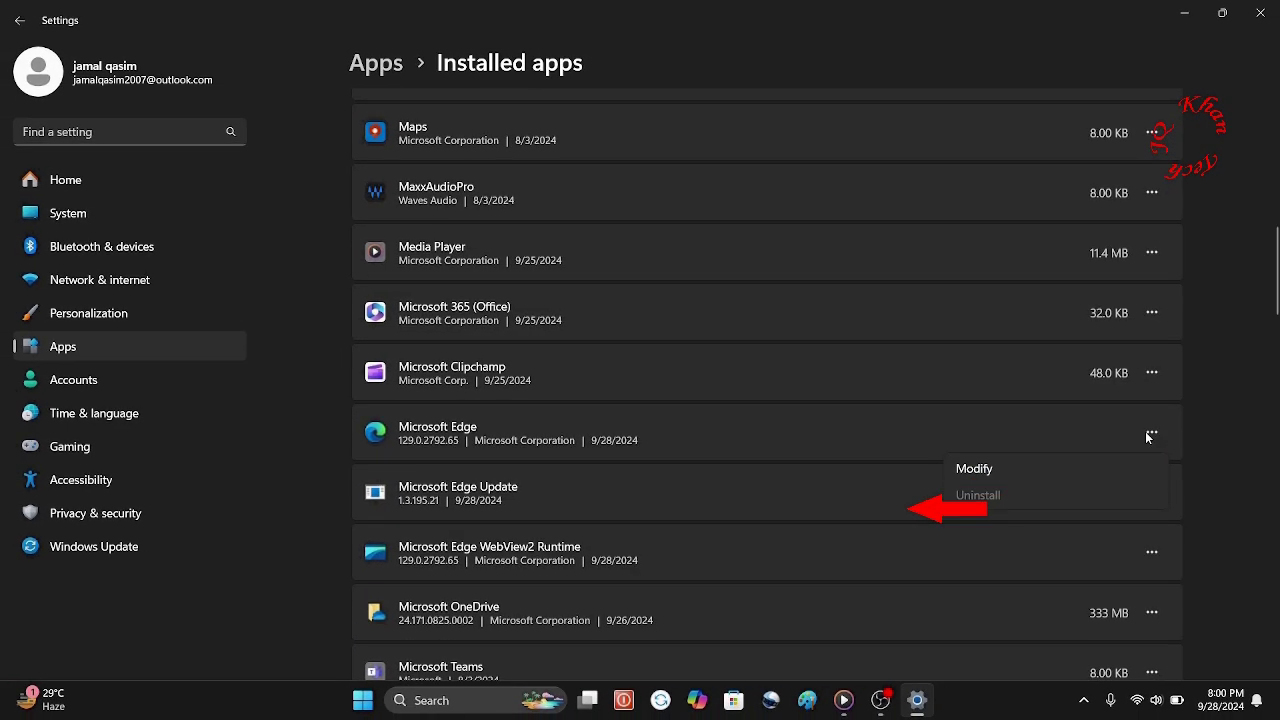
{"action": "left_click", "coordinate": [1016, 468]}
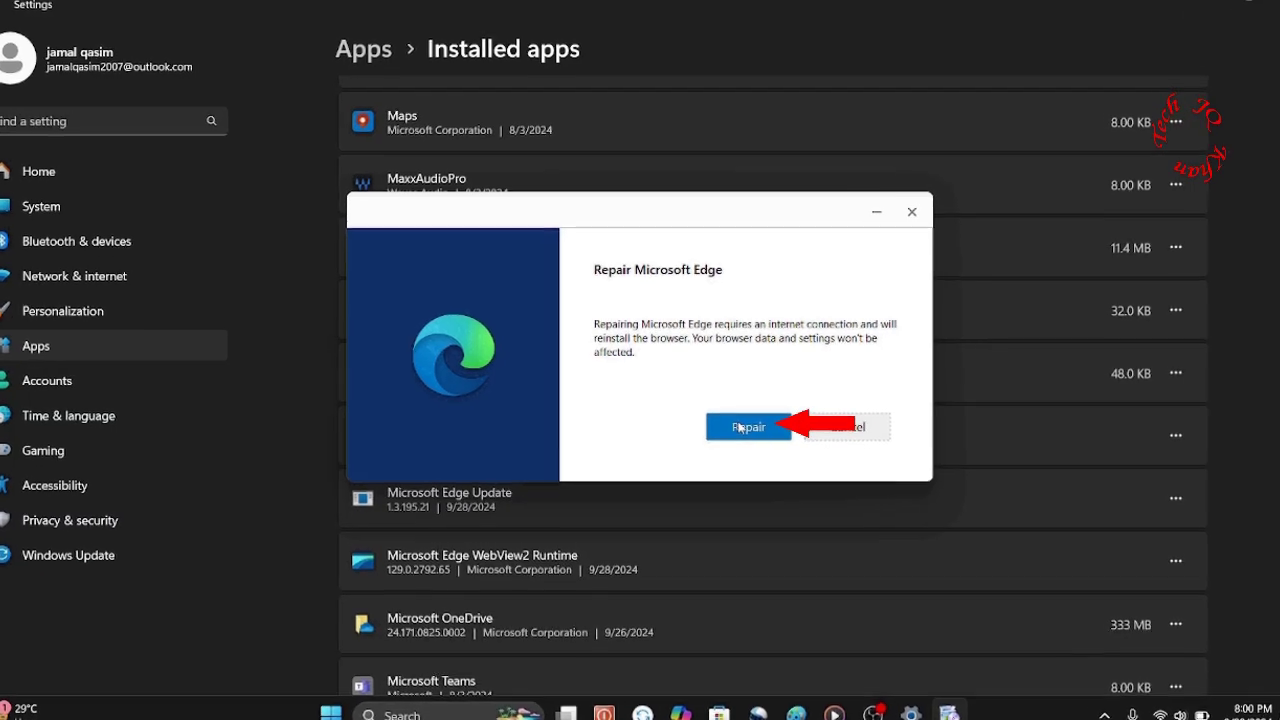
Confirm Repair in the Repair Microsoft Edge dialog to reinstall the browser
{"action": "left_click", "coordinate": [740, 427]}
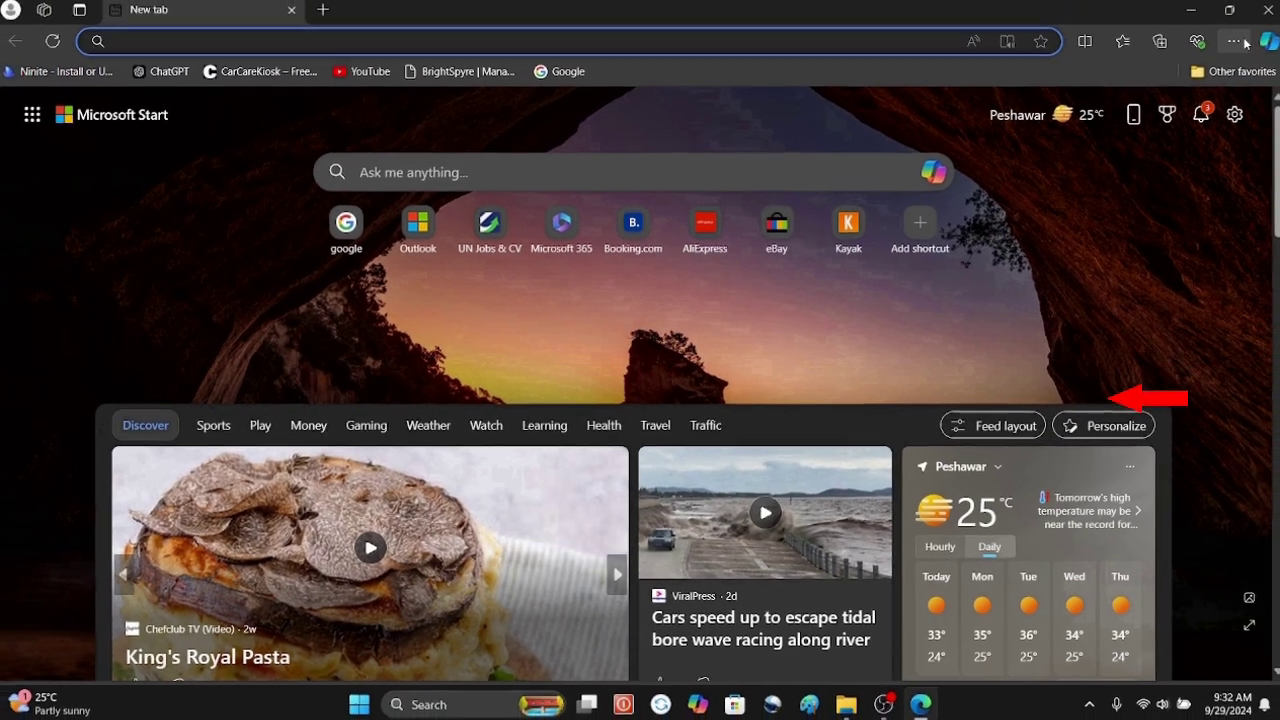
Through Settings > Reset settings, choose Restore settings to their default values and confirm Reset
{"action": "left_click", "coordinate": [1238, 42]}
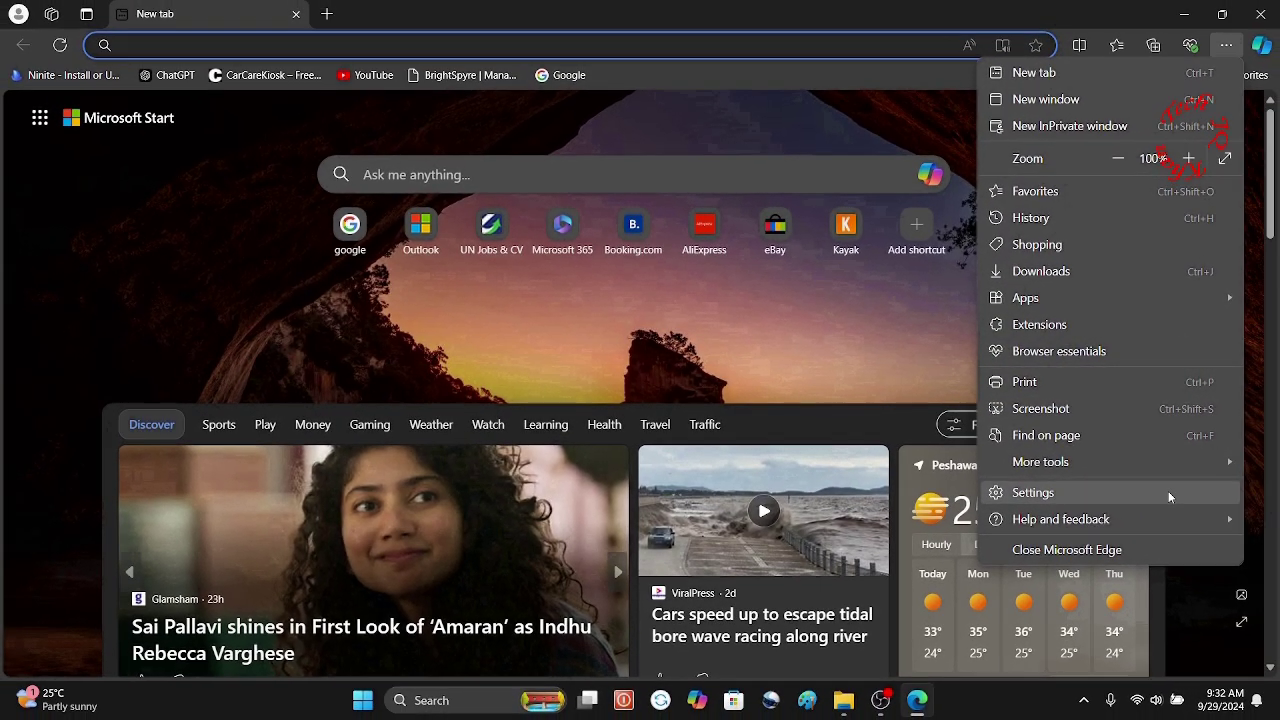
{"action": "left_click", "coordinate": [1190, 498]}
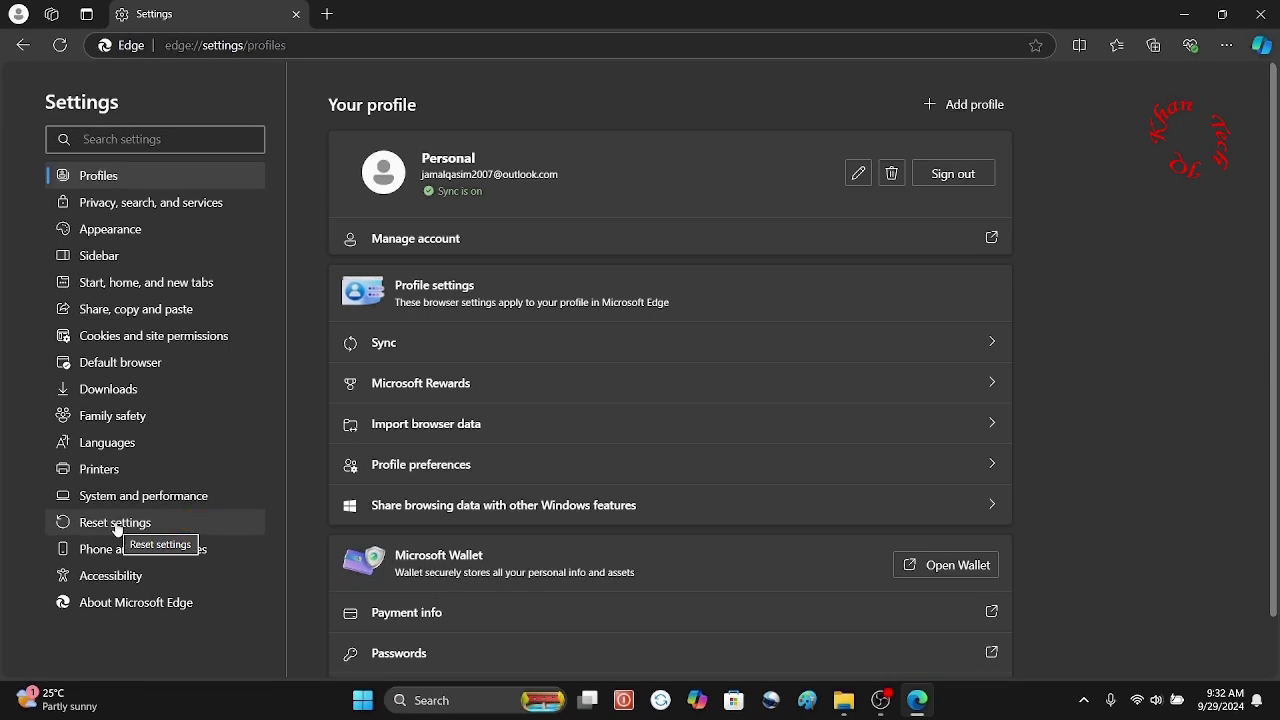
{"action": "left_click", "coordinate": [115, 524]}
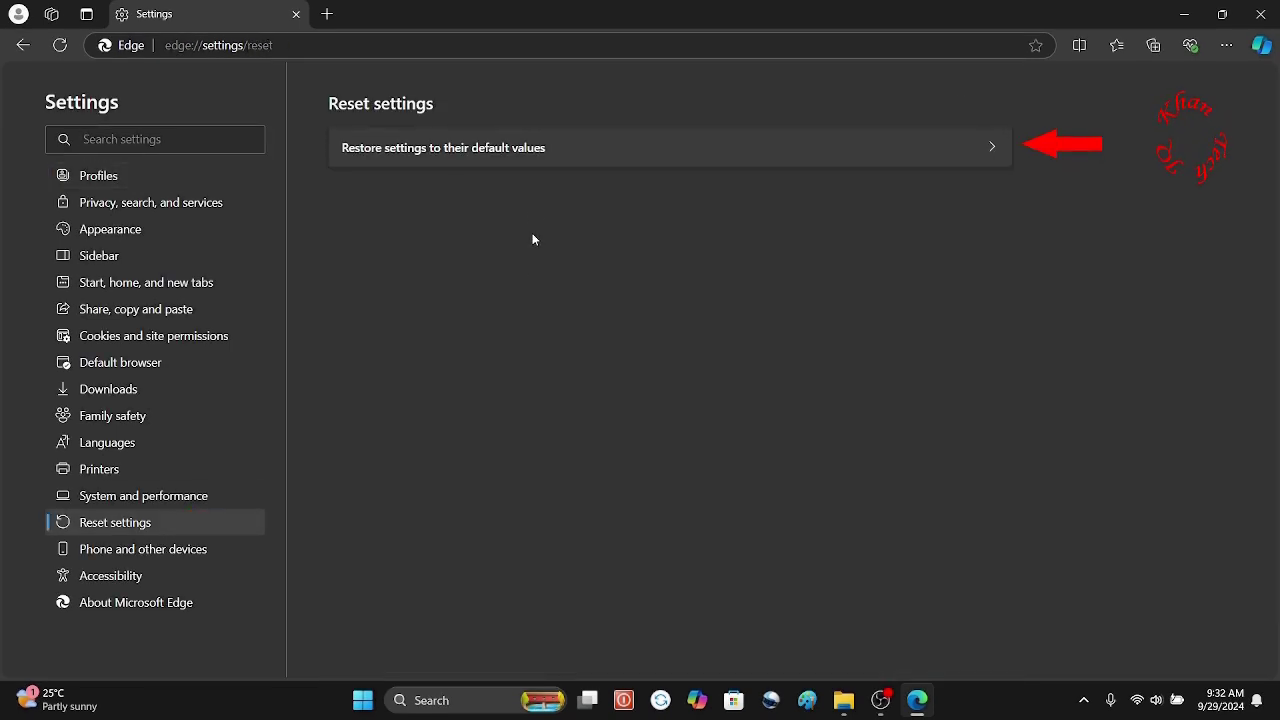
{"action": "left_click", "coordinate": [971, 149]}
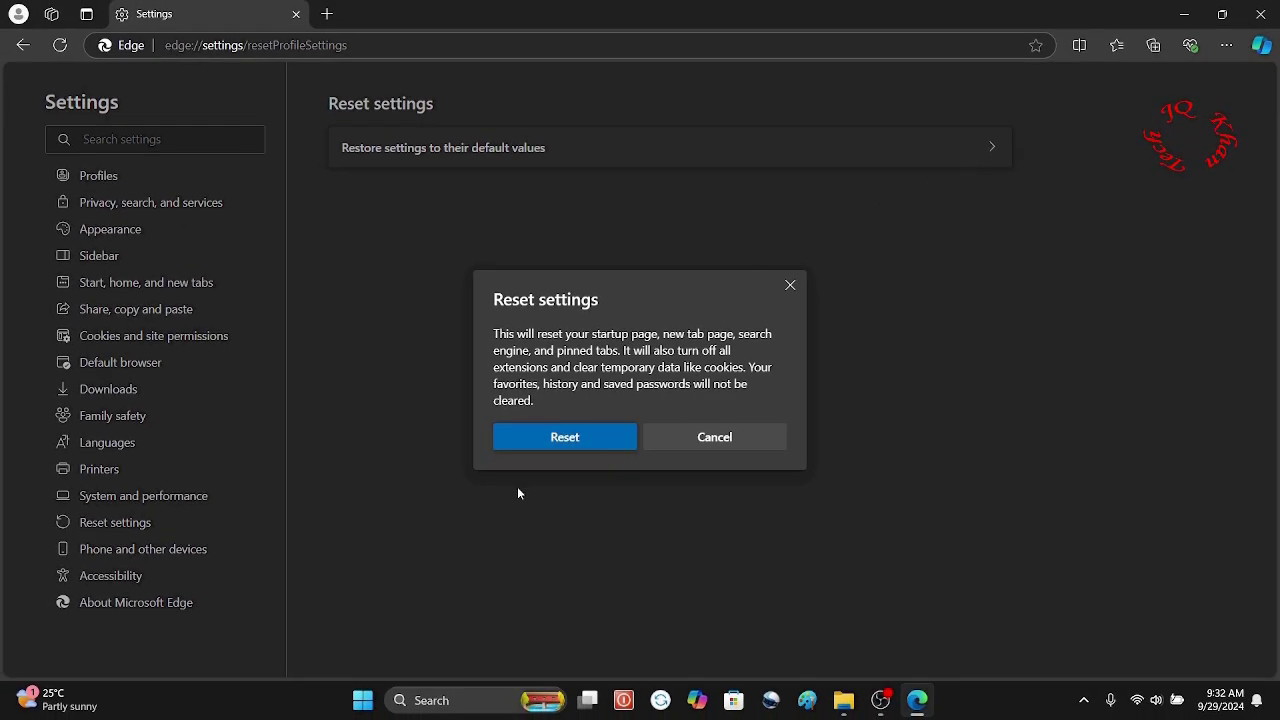
{"action": "left_click", "coordinate": [565, 440]}
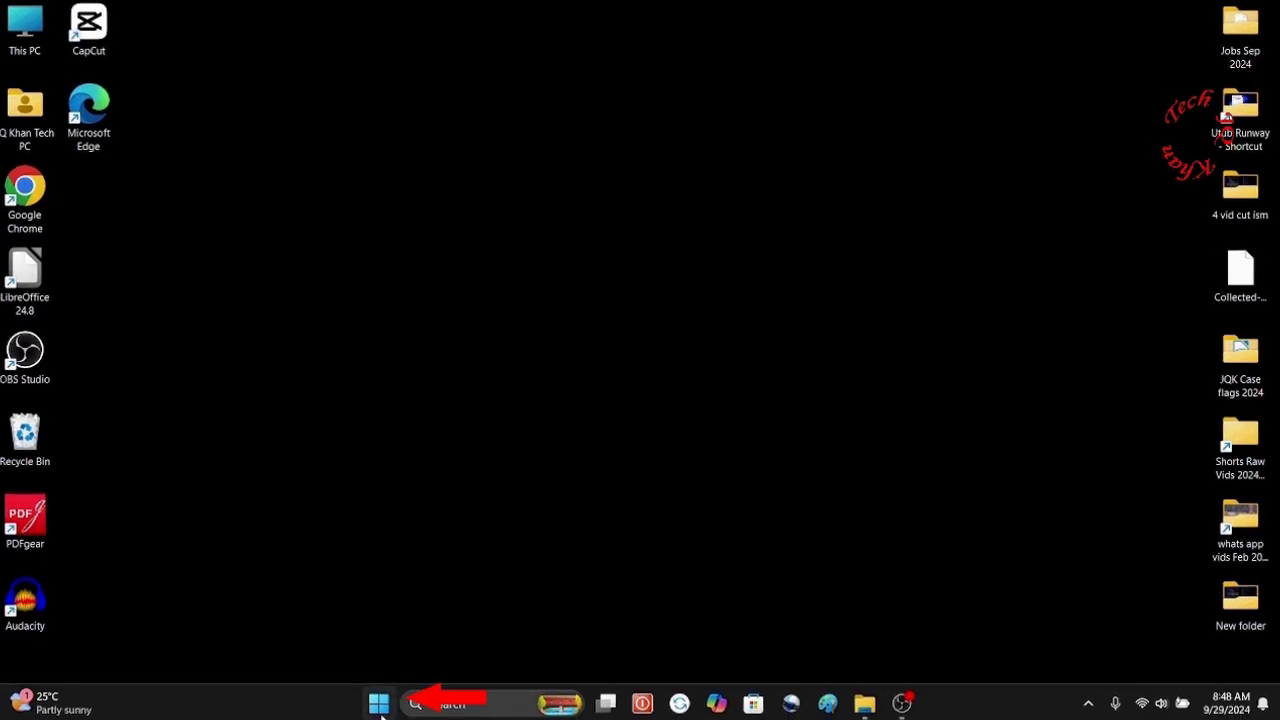
Launch Edge from its pinned Start menu icon and open the browser's Settings
{"action": "left_click", "coordinate": [380, 701]}
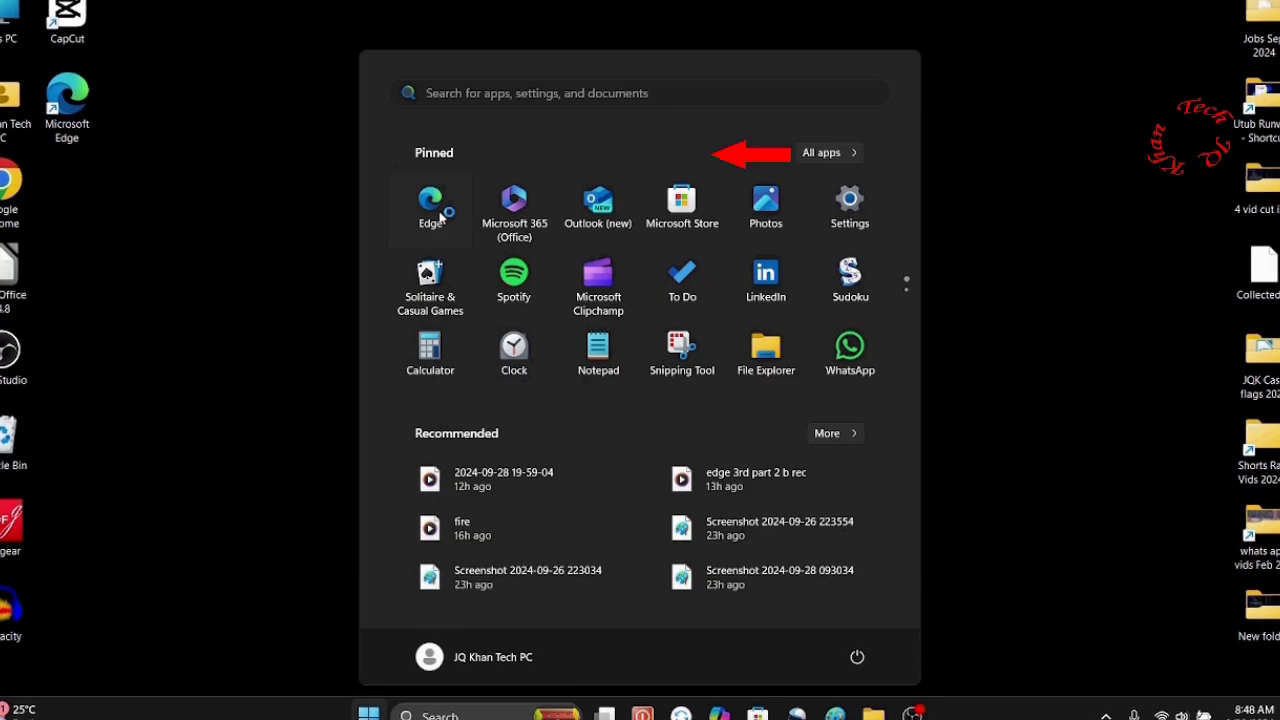
{"action": "left_click", "coordinate": [446, 222]}
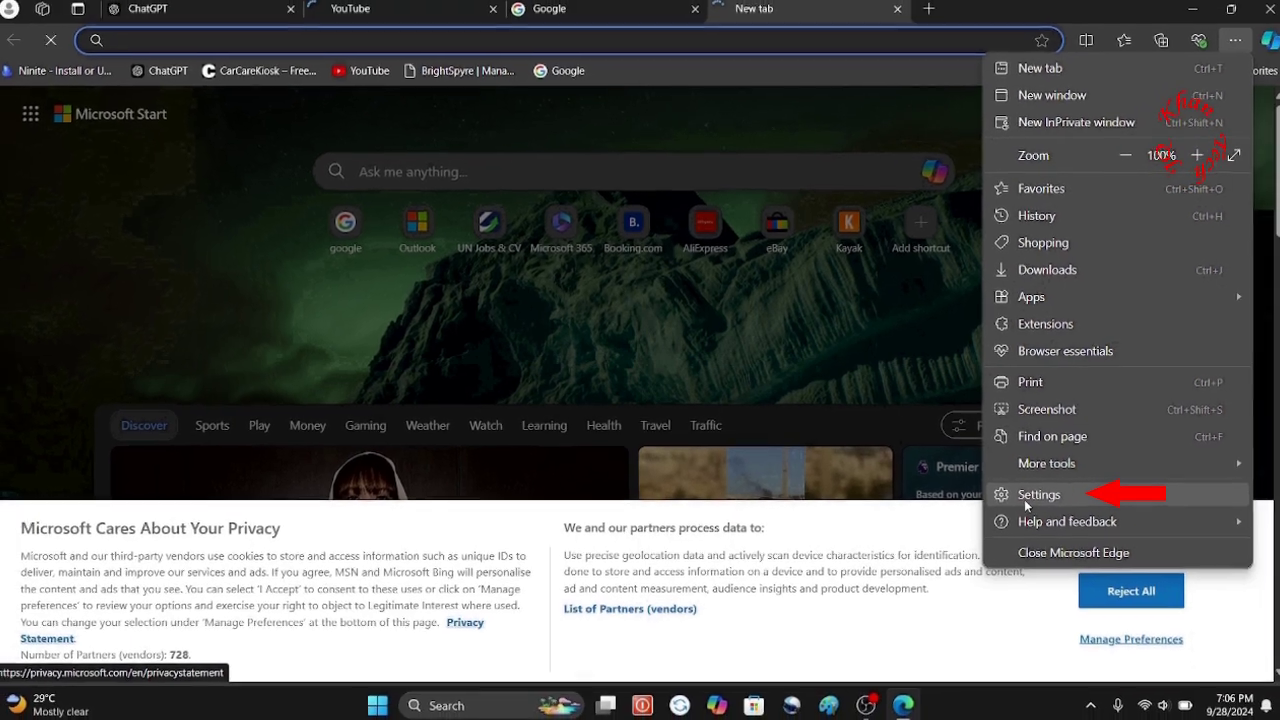
{"action": "left_click", "coordinate": [1037, 502]}
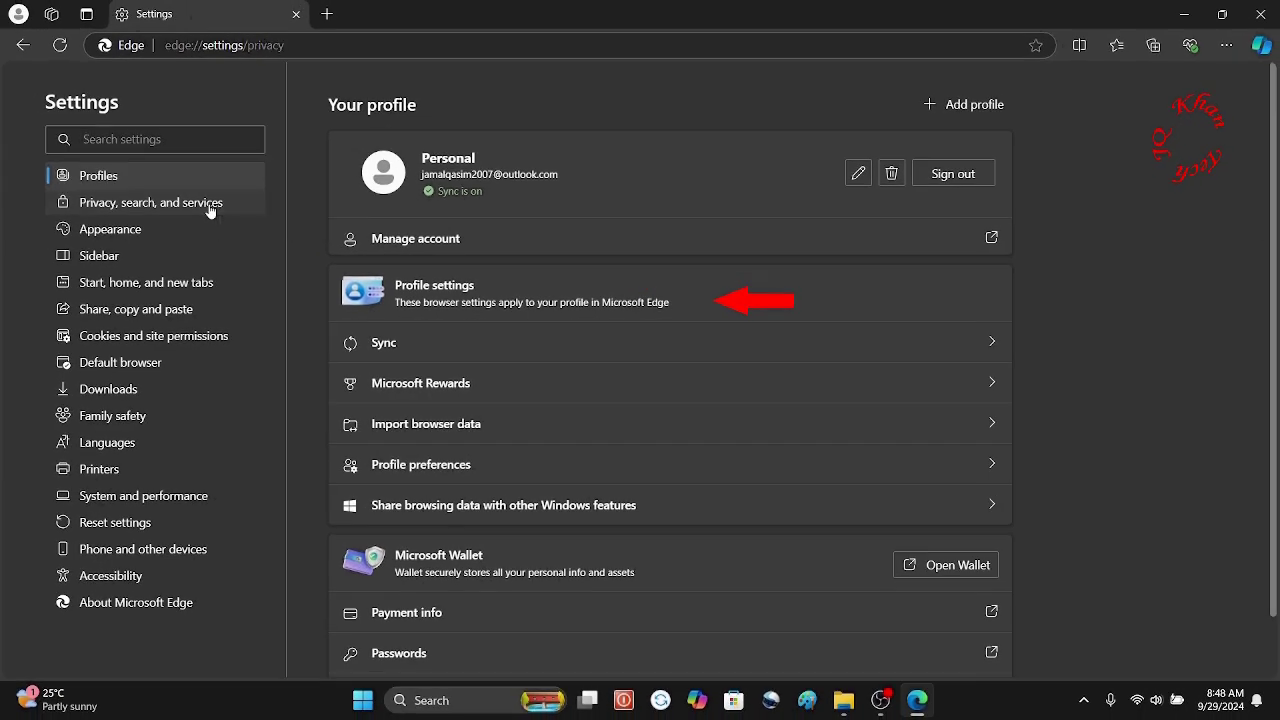
Go to Privacy, search, and services settings and scroll down to Delete browsing data
{"action": "left_click", "coordinate": [210, 206]}
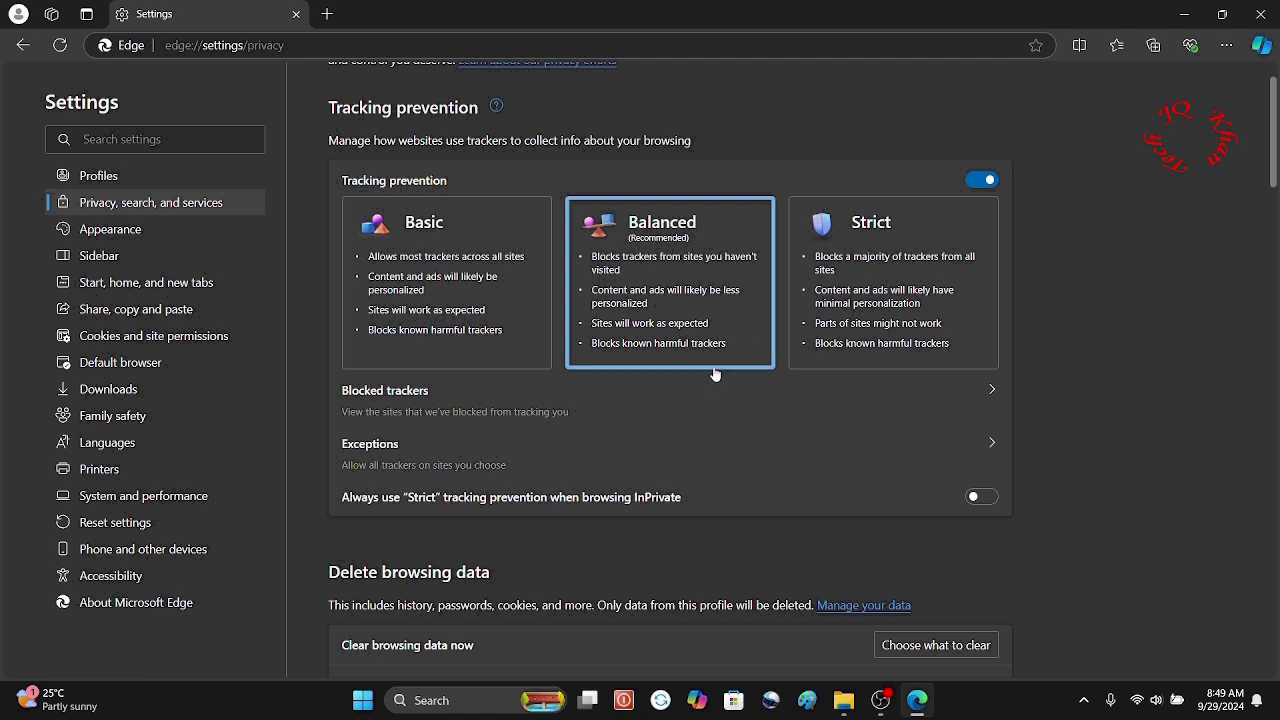
{"action": "scroll", "coordinate": [548, 502], "scroll_direction": "down", "scroll_amount": 3}
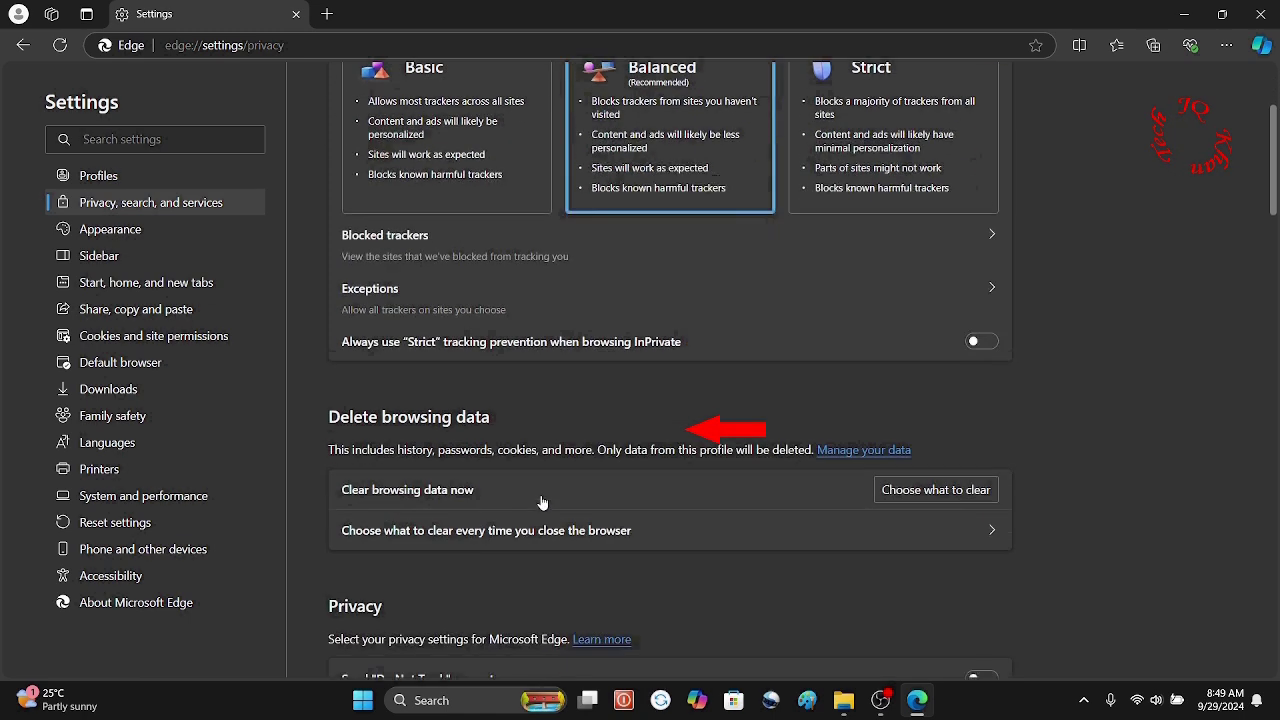